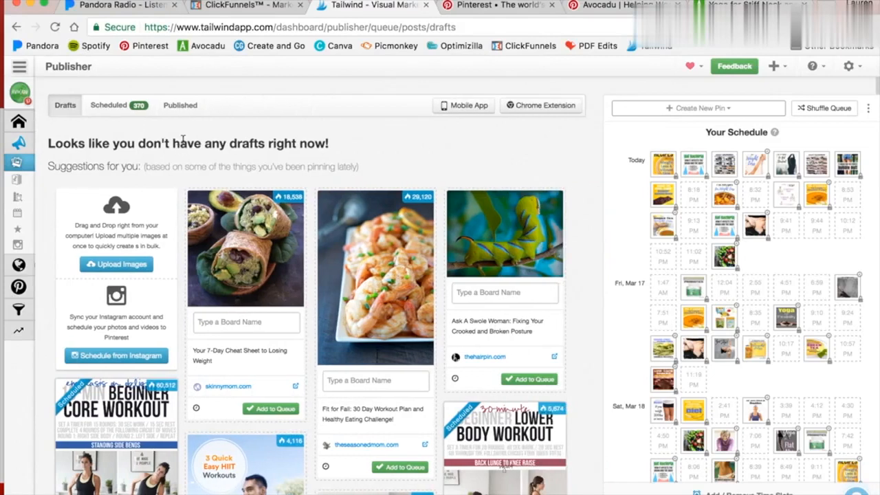
Browse the draft suggestions, then open the scheduled pins list and scroll through the queued pins.
scroll(193, 140, "down", 10)
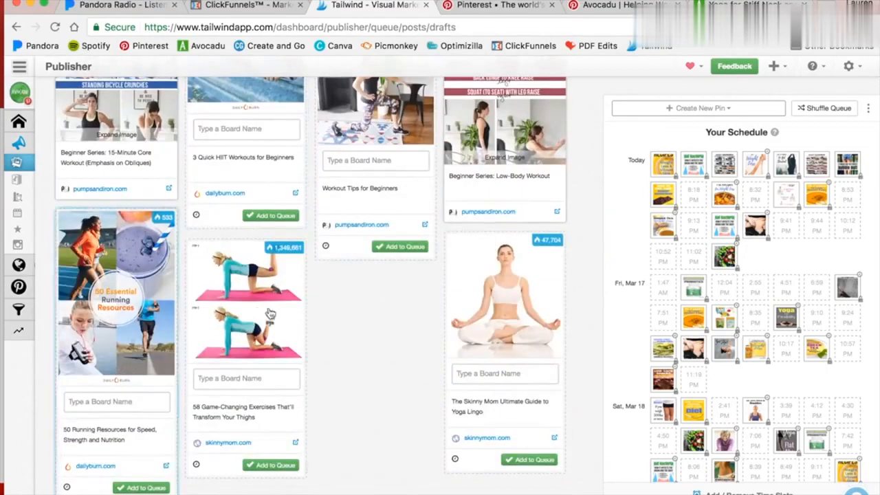
scroll(288, 276, "up", 10)
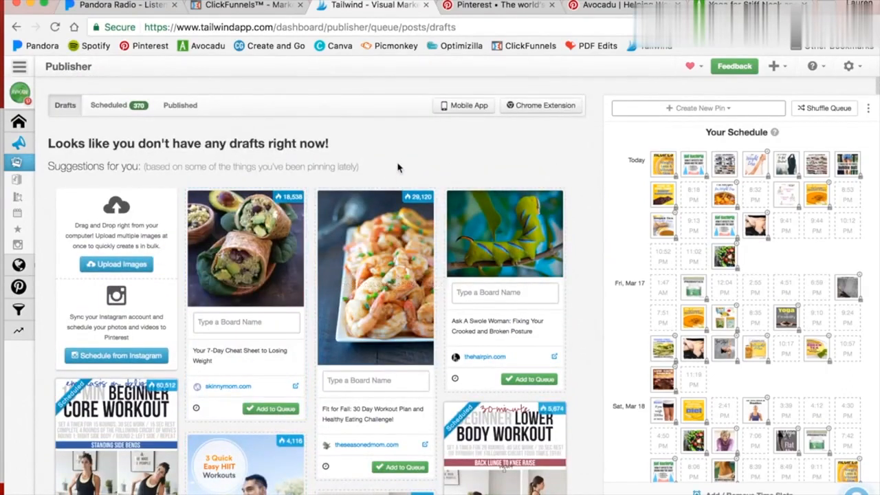
scroll(484, 171, "down", 2)
scroll(379, 121, "up", 2)
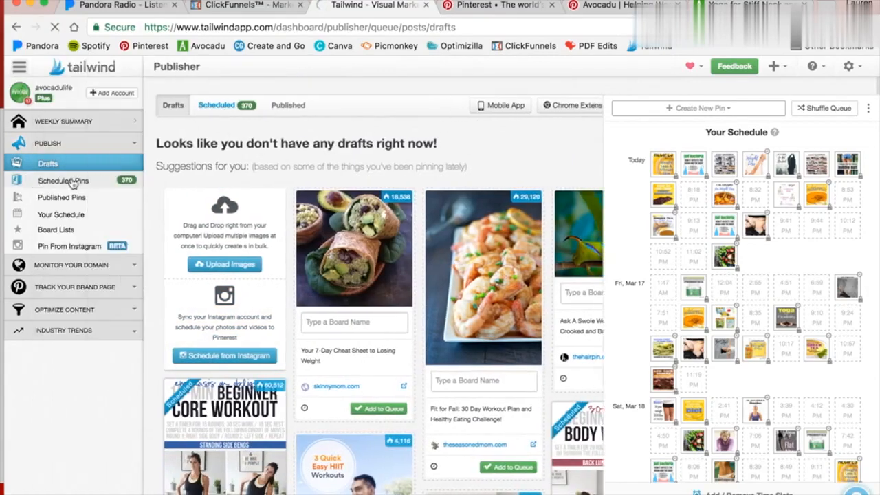
left_click(62, 183)
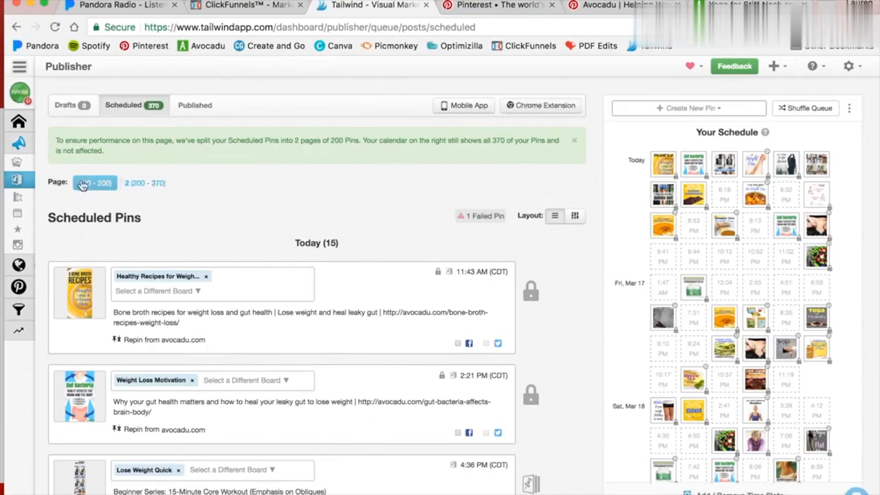
scroll(339, 210, "down", 15)
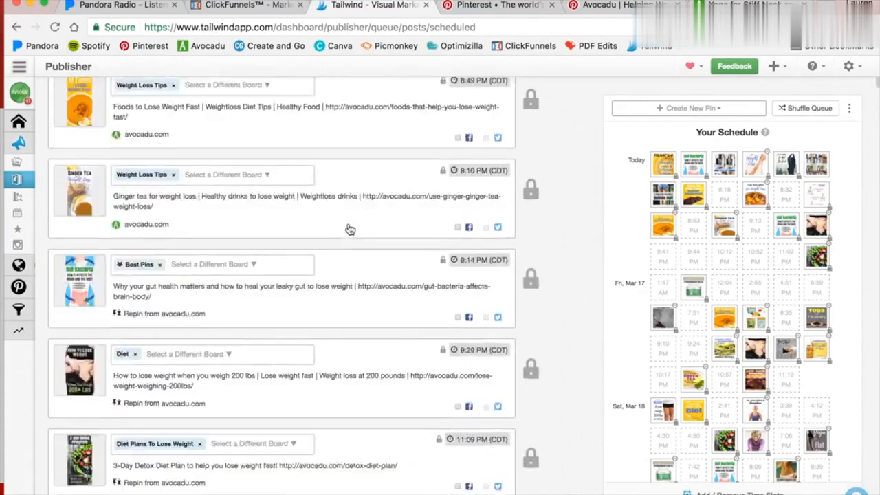
scroll(349, 229, "down", 20)
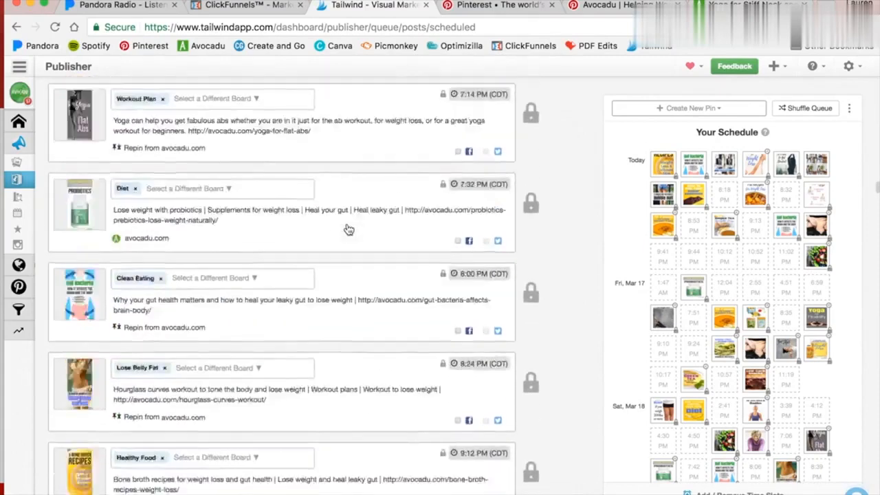
scroll(349, 228, "up", 20)
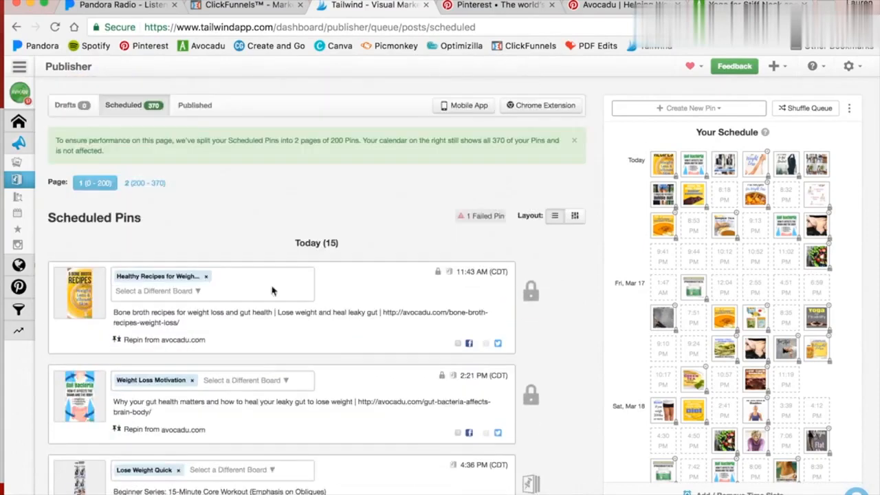
Examine the scheduled pins, opening a pin's board options and jumping to pins from the schedule calendar previews.
left_click(235, 291)
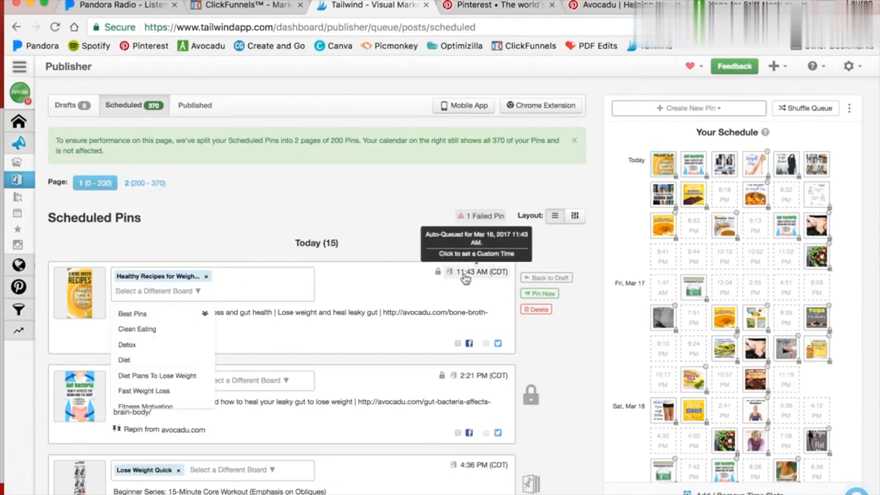
left_click(460, 305)
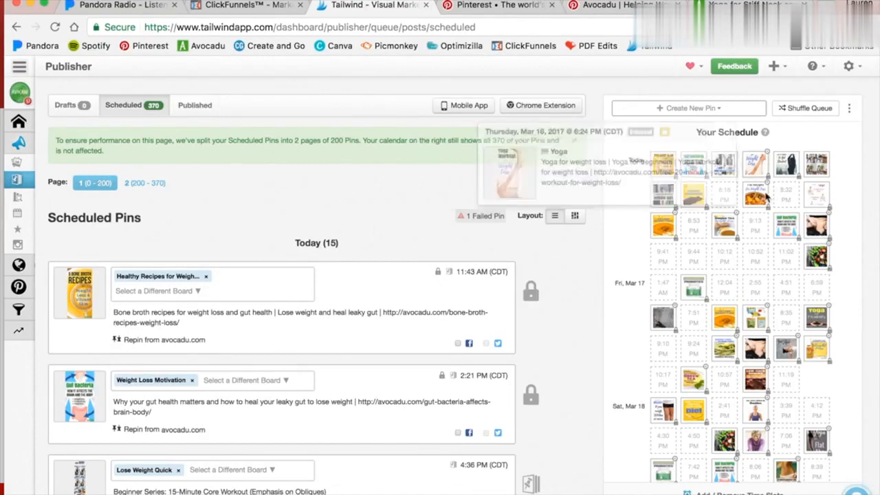
mouse_move(759, 196)
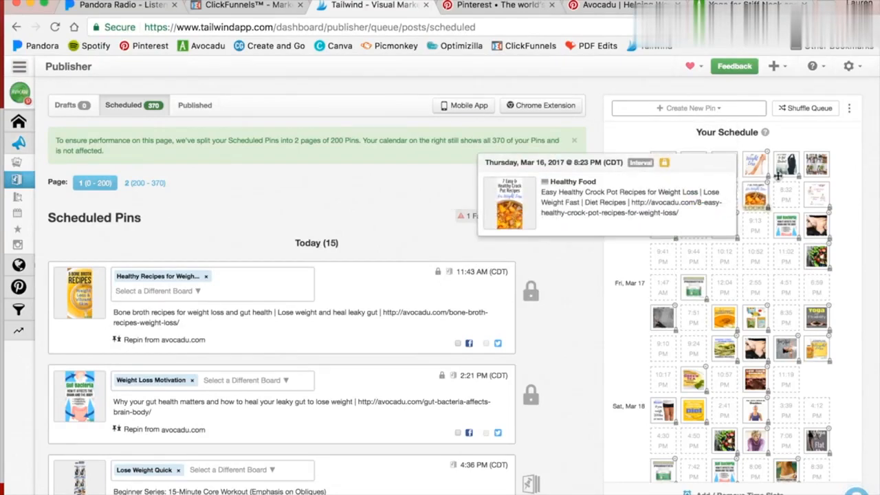
left_click(756, 197)
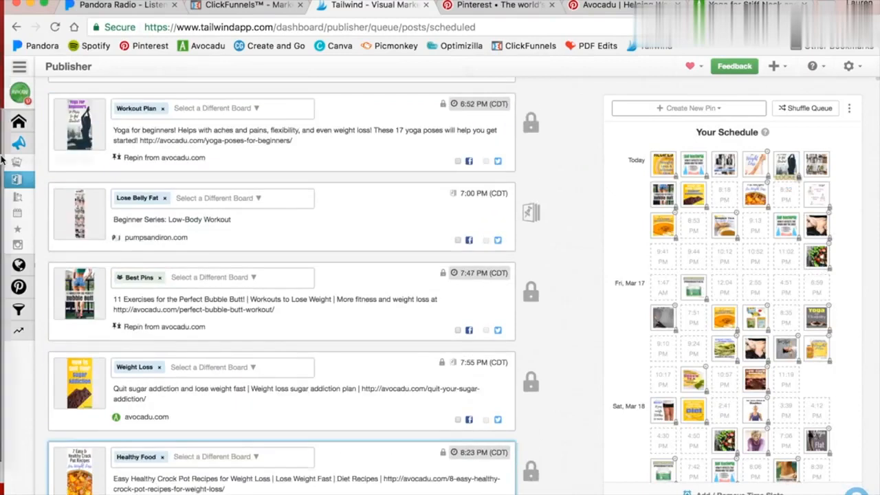
scroll(290, 221, "up", 2)
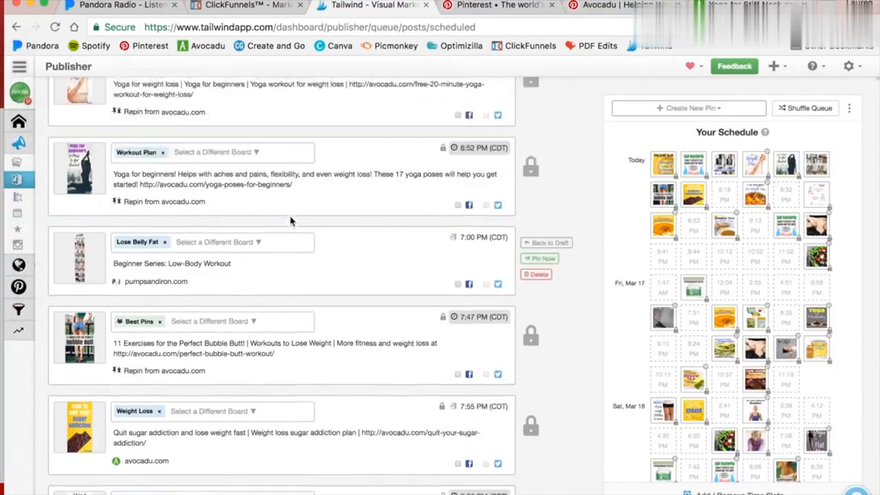
scroll(290, 221, "up", 5)
scroll(315, 226, "up", 5)
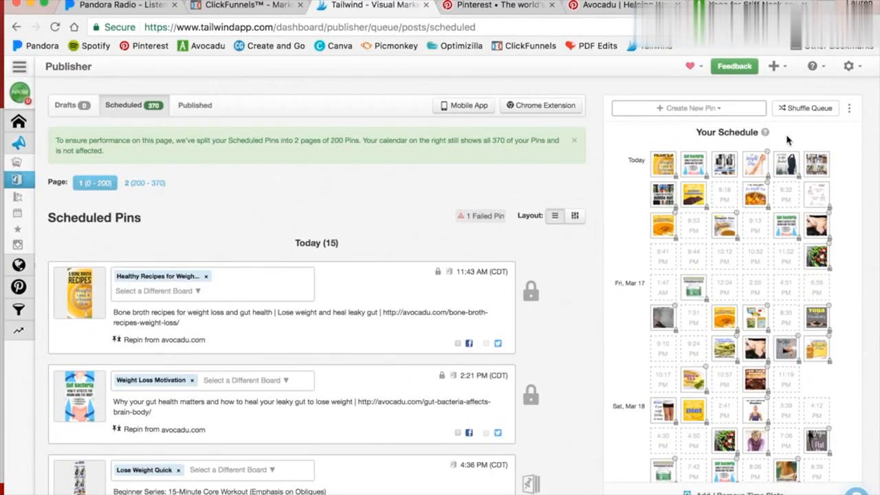
mouse_move(789, 164)
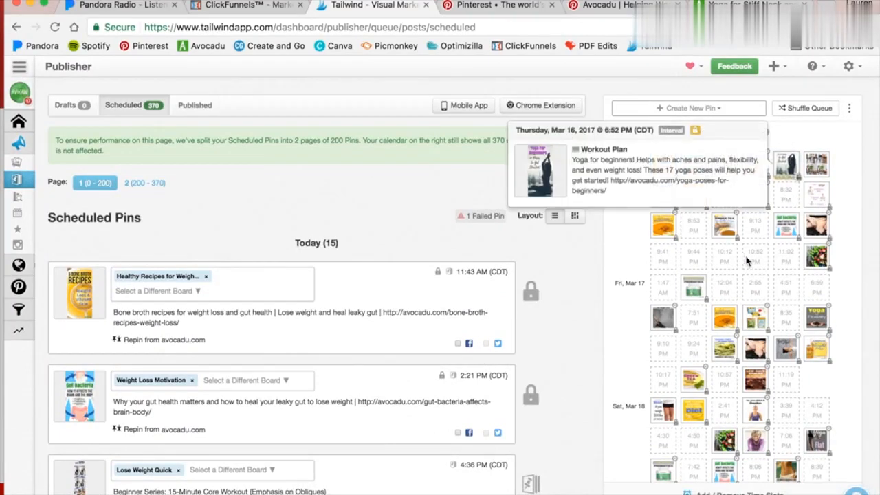
mouse_move(786, 166)
left_mouse_down()
mouse_move(727, 244)
mouse_move(753, 254)
mouse_move(783, 199)
mouse_move(782, 162)
left_mouse_up()
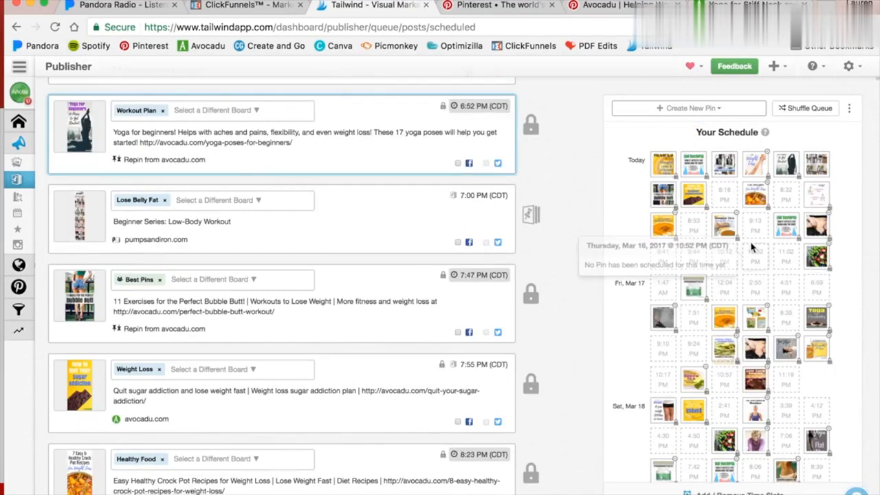
scroll(385, 238, "up", 15)
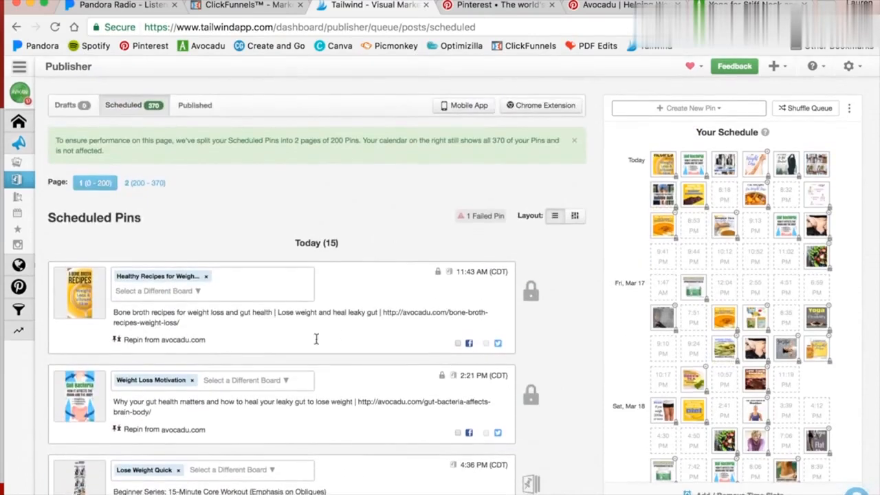
mouse_move(473, 298)
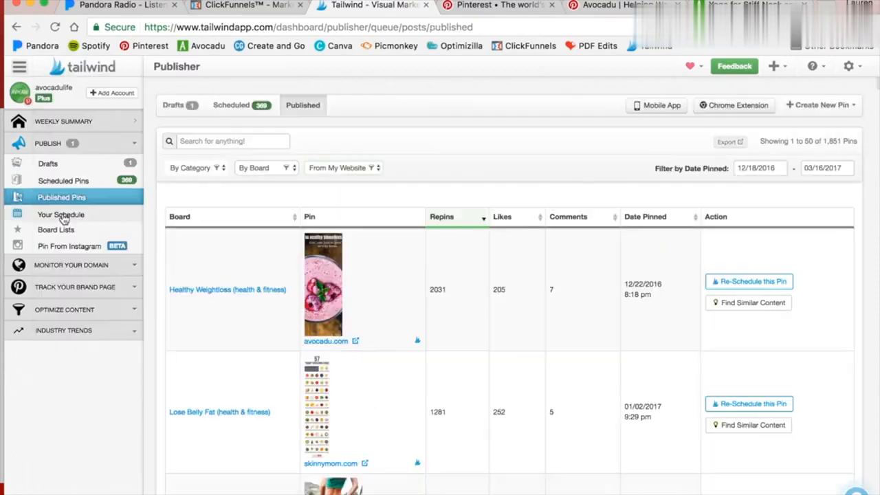
Open the weekly pinning schedule and delete Monday's 4:52 PM time slot.
left_click(65, 219)
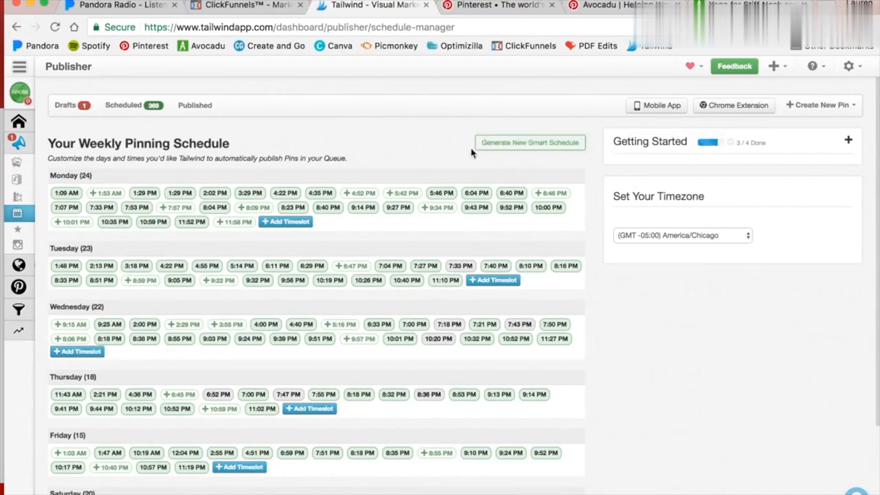
left_click(366, 195)
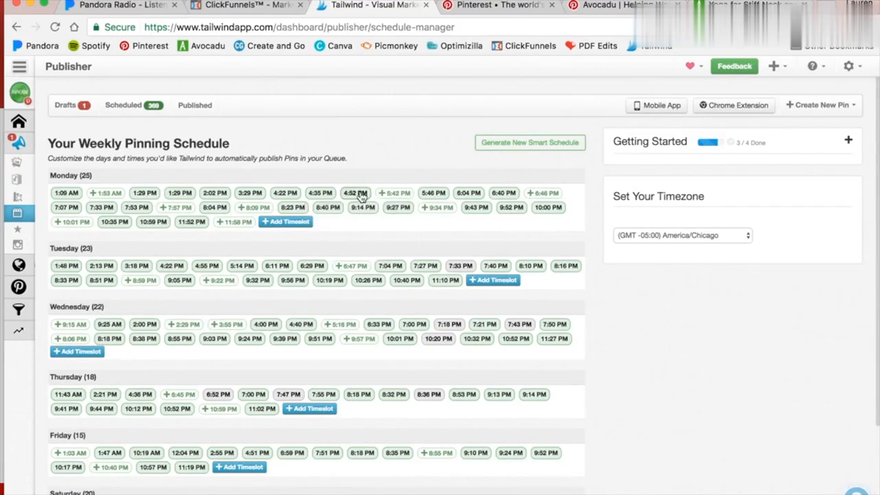
left_click(361, 194)
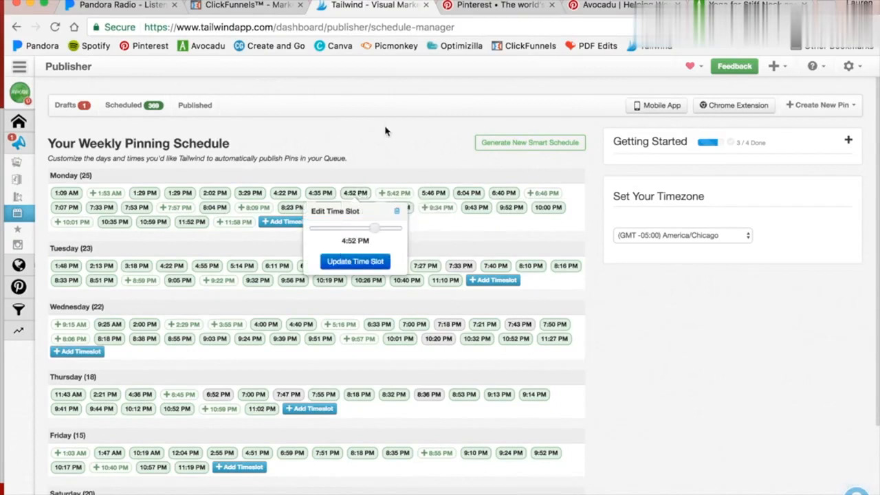
left_click(398, 213)
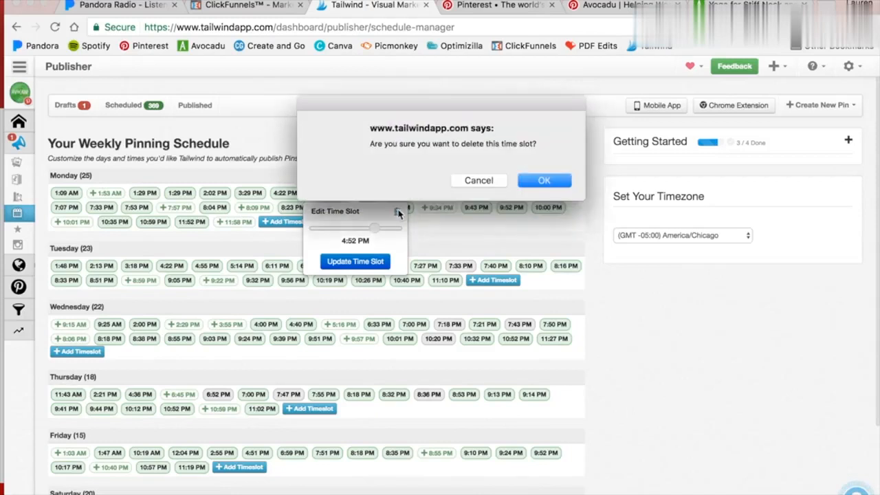
left_click(560, 185)
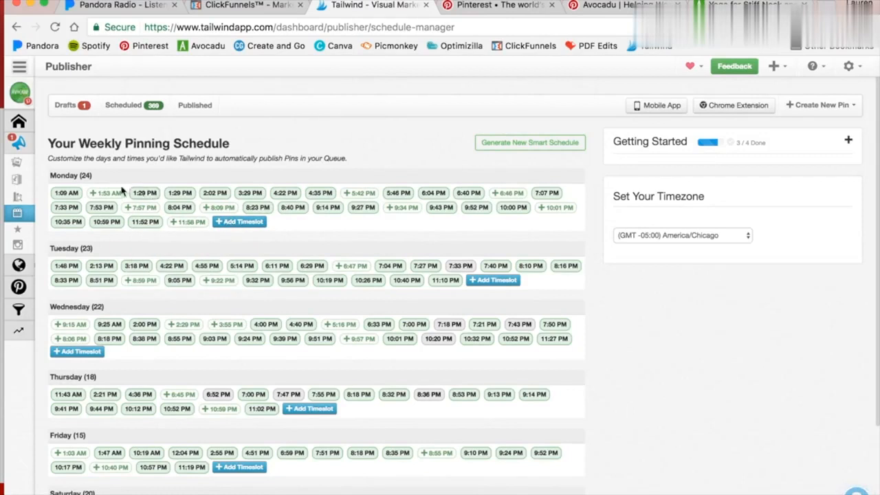
Open the board lists and review the boards available to add to the Yoga Group list.
scroll(323, 206, "down", 3)
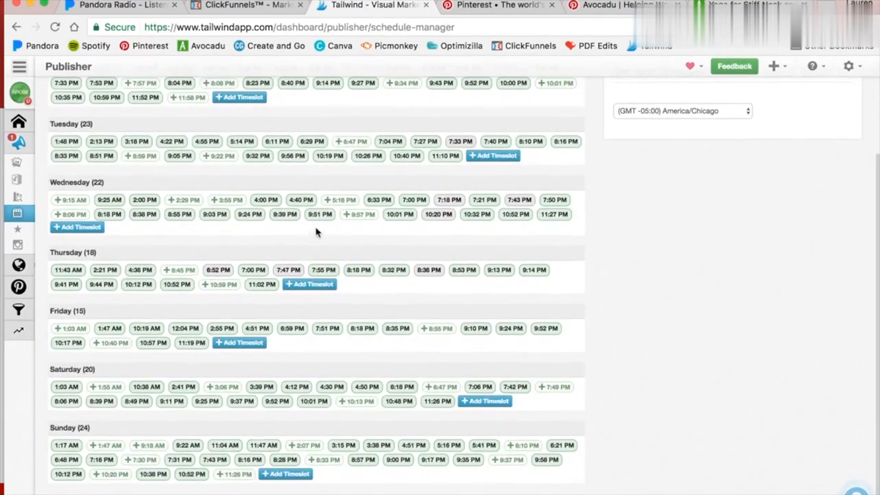
scroll(403, 340, "up", 3)
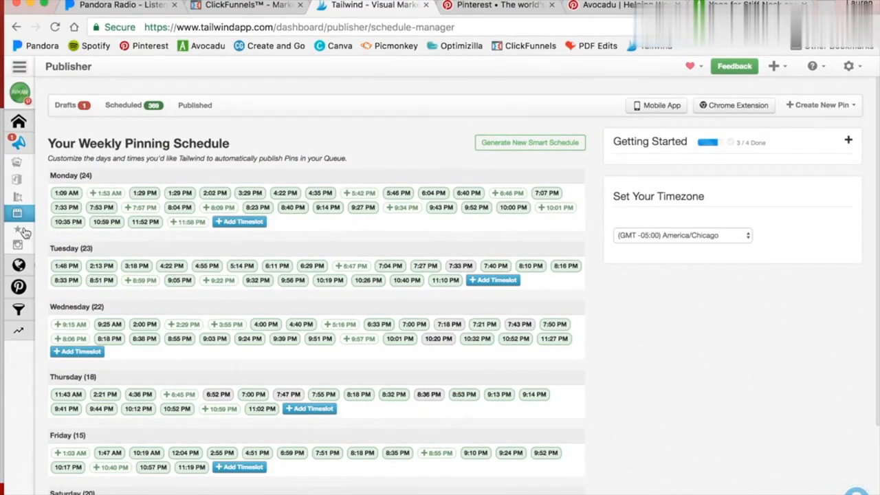
mouse_move(23, 231)
left_click(83, 235)
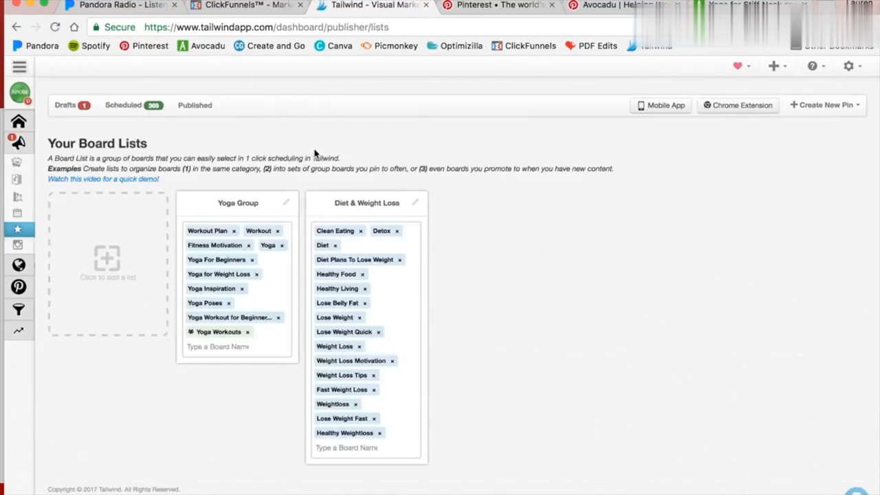
left_click(214, 345)
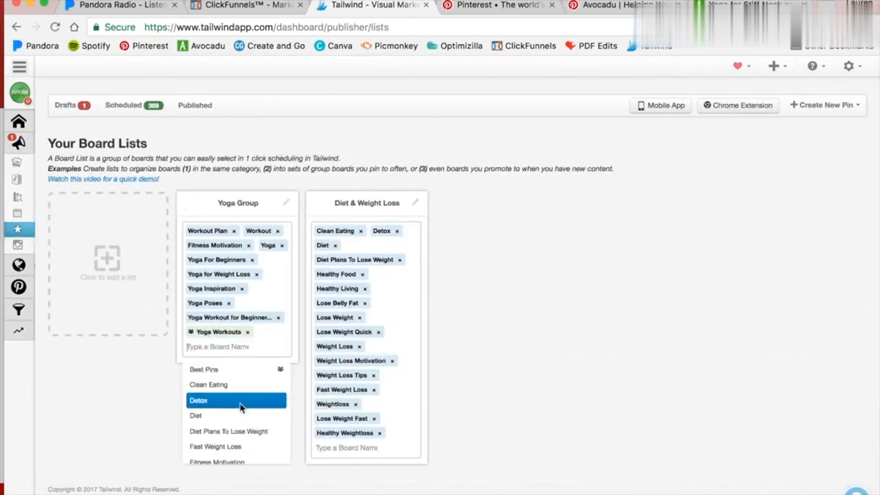
scroll(234, 406, "down", 10)
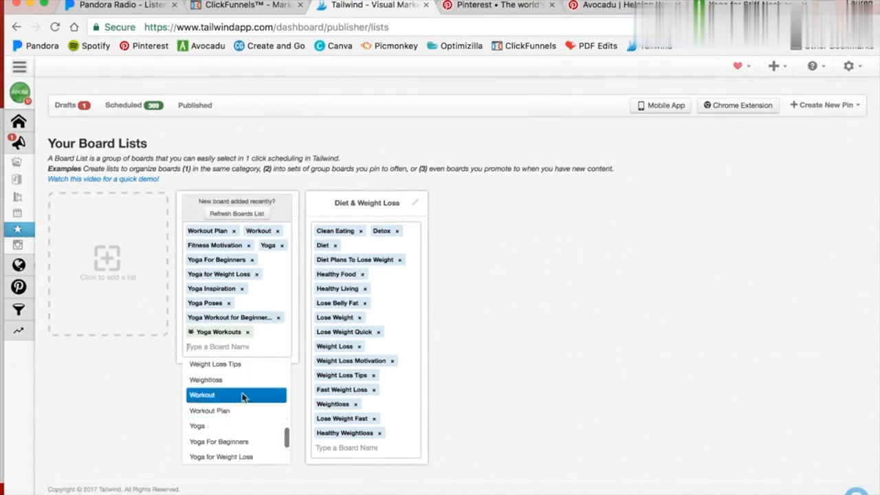
scroll(243, 397, "up", 8)
left_click(33, 376)
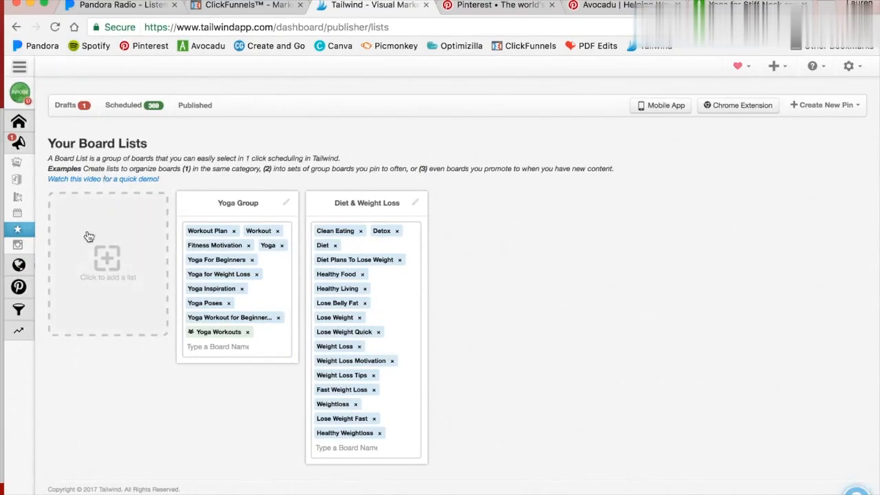
Switch to Pinterest and save the Chia Matcha overnight smoothie pin with the Tailwind scheduling extension.
left_click(18, 162)
left_click(505, 7)
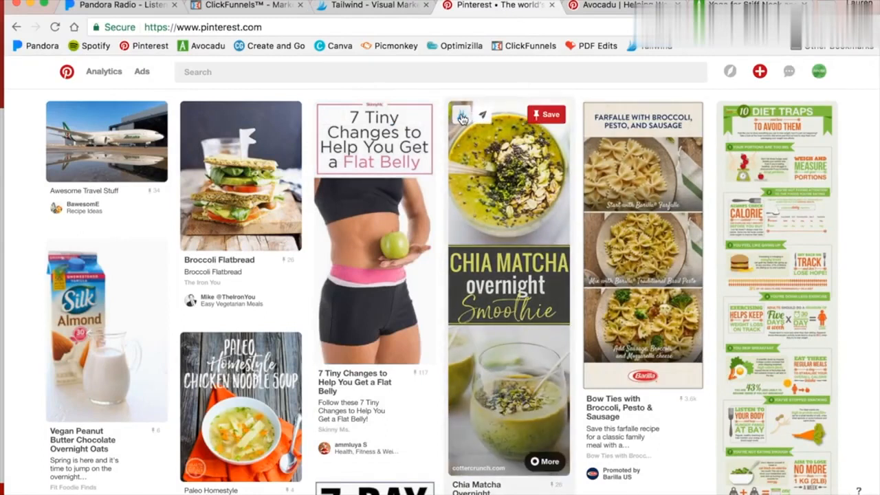
left_click(462, 119)
scroll(338, 242, "down", 3)
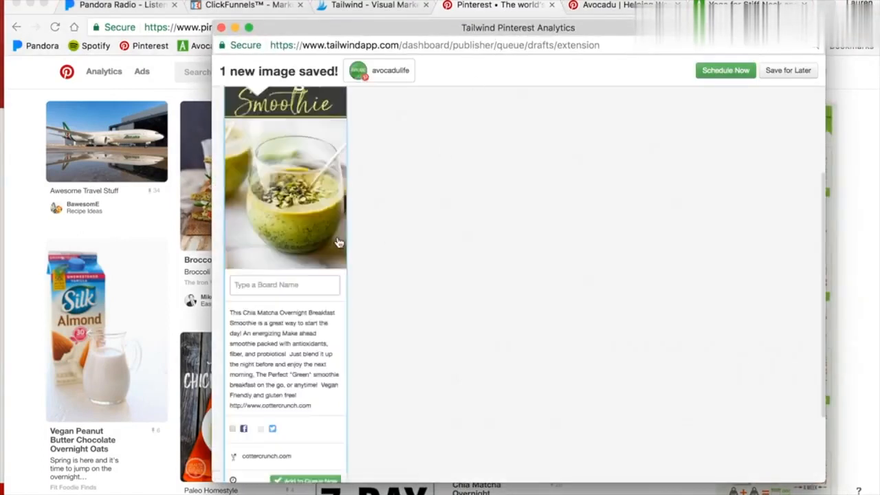
scroll(338, 242, "down", 2)
scroll(458, 240, "up", 2)
Assign the Clean Eating board and the Diet & Weight Loss board list to the smoothie pin.
left_click(337, 226)
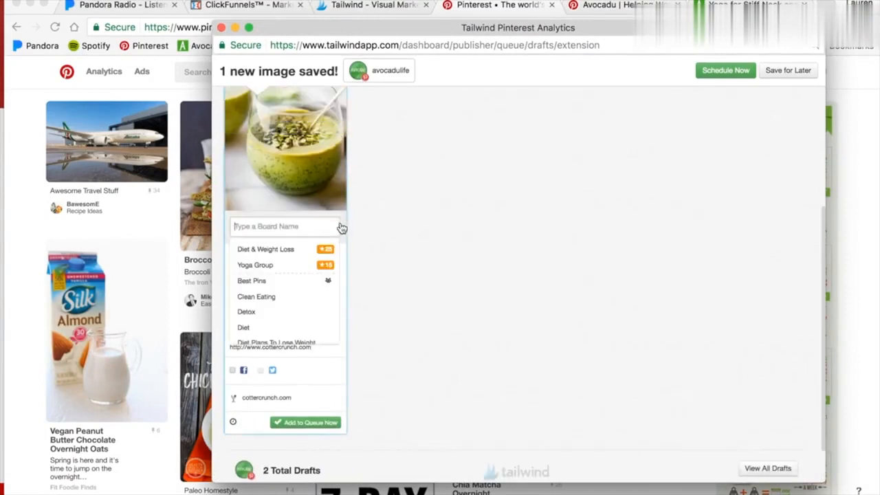
left_click(257, 297)
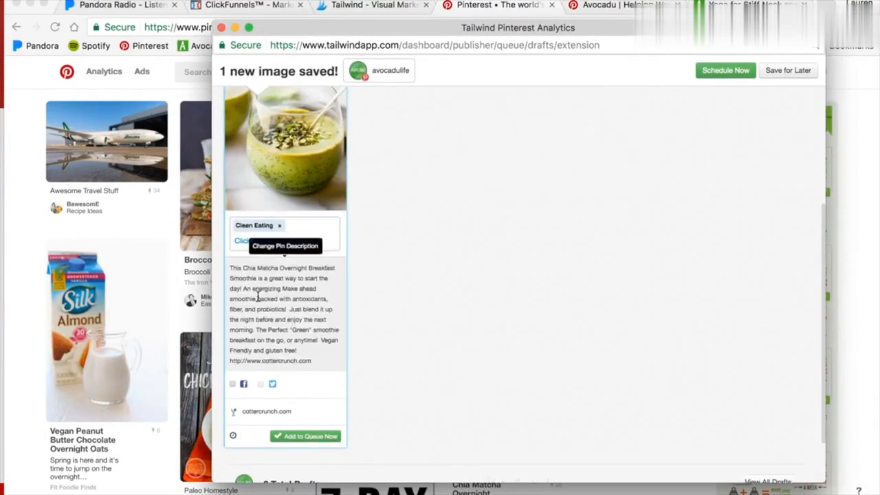
left_click(285, 240)
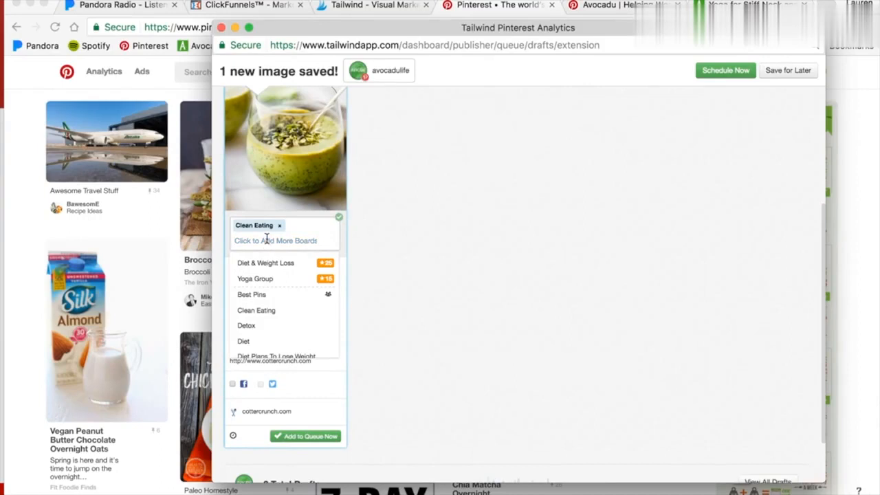
left_click(272, 263)
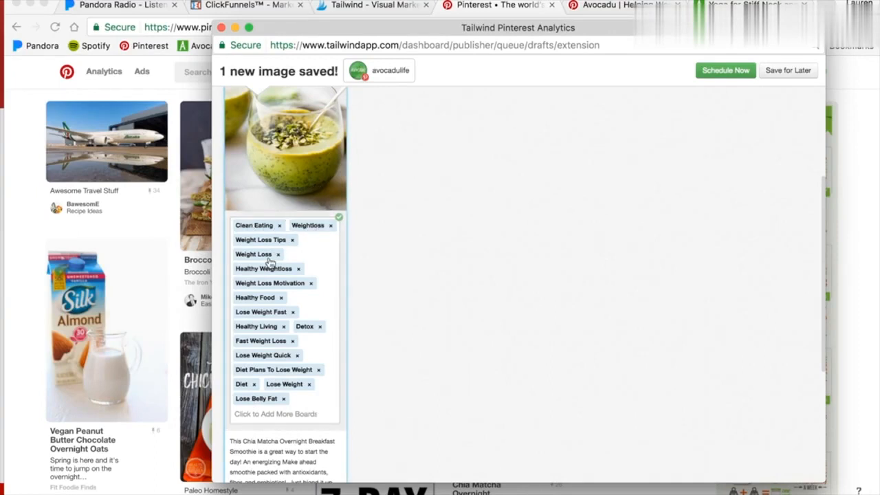
Switch the smoothie pin to interval pinning with a 2d minimum interval and review its schedule preview.
scroll(265, 314, "down", 5)
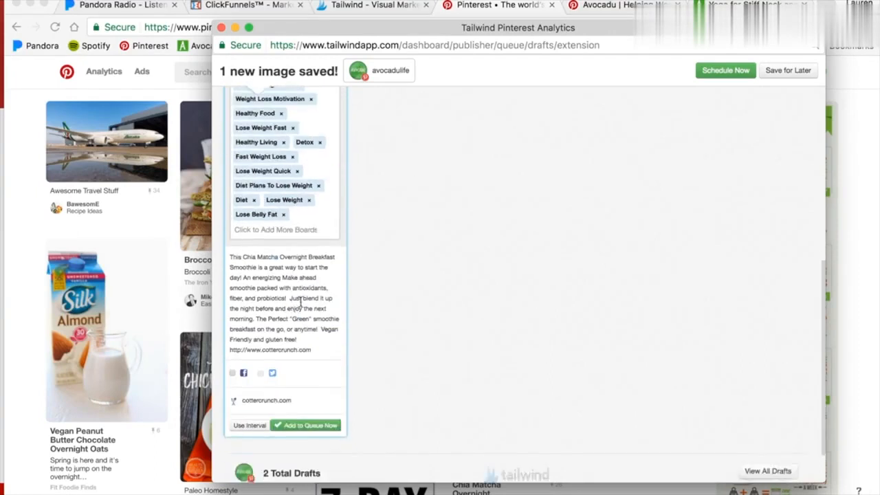
left_click(249, 369)
scroll(249, 371, "down", 5)
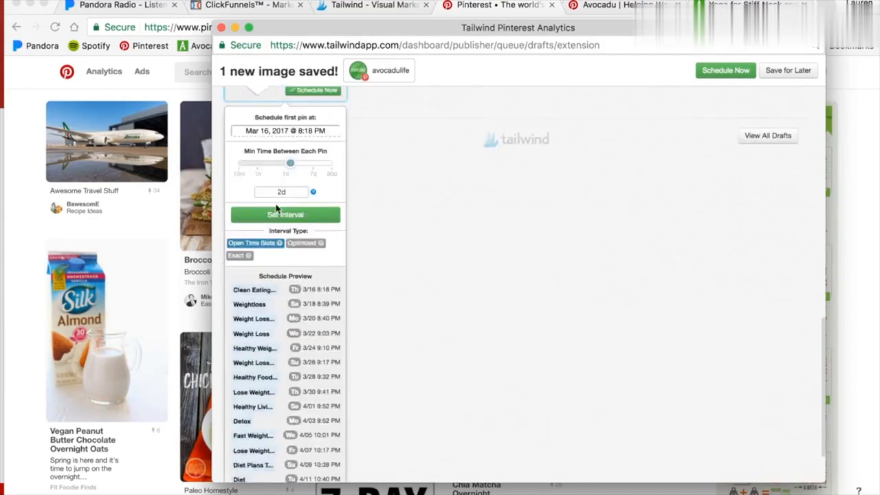
scroll(257, 343, "up", 8)
scroll(275, 330, "down", 4)
scroll(301, 322, "up", 1)
scroll(302, 318, "up", 2)
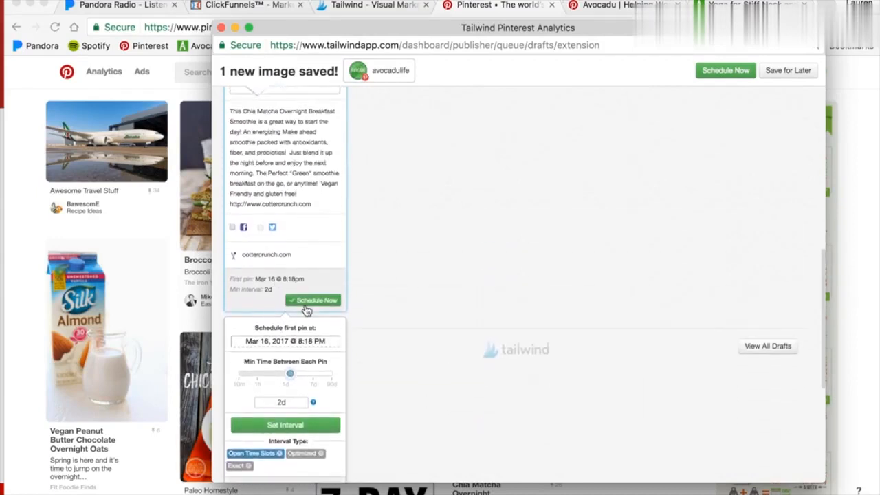
scroll(316, 304, "up", 10)
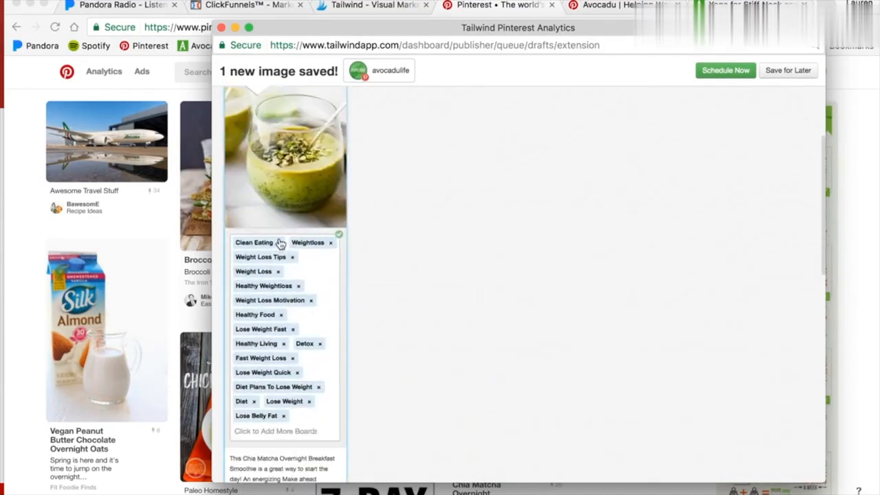
Bring the extension window back and examine the interval field and the Open Time Slots and Optimized interval types.
left_click(371, 5)
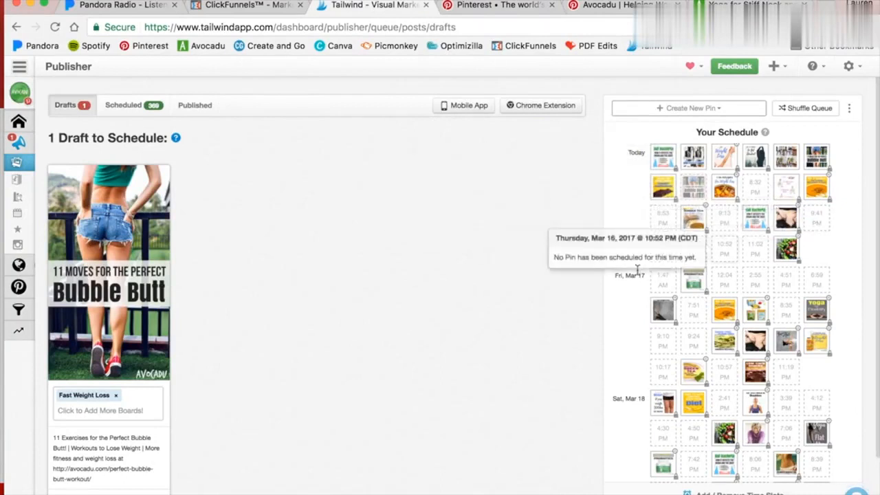
key("ctrl+Up")
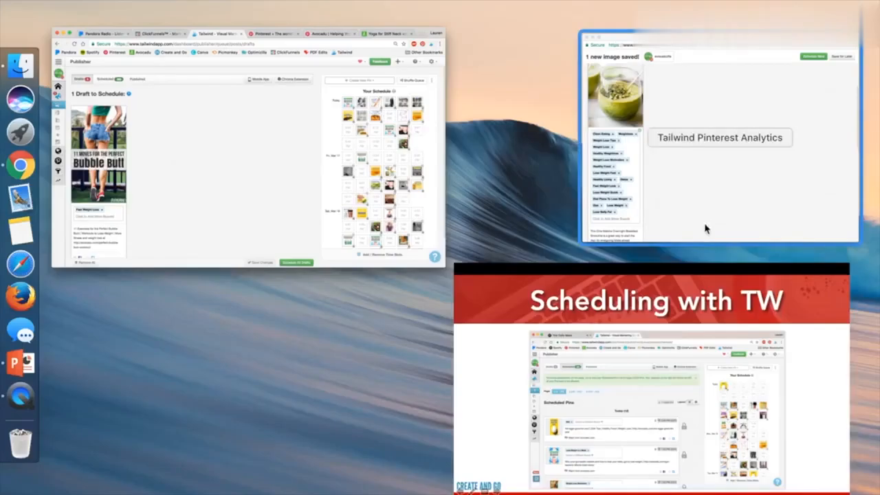
left_click(719, 146)
scroll(272, 414, "down", 10)
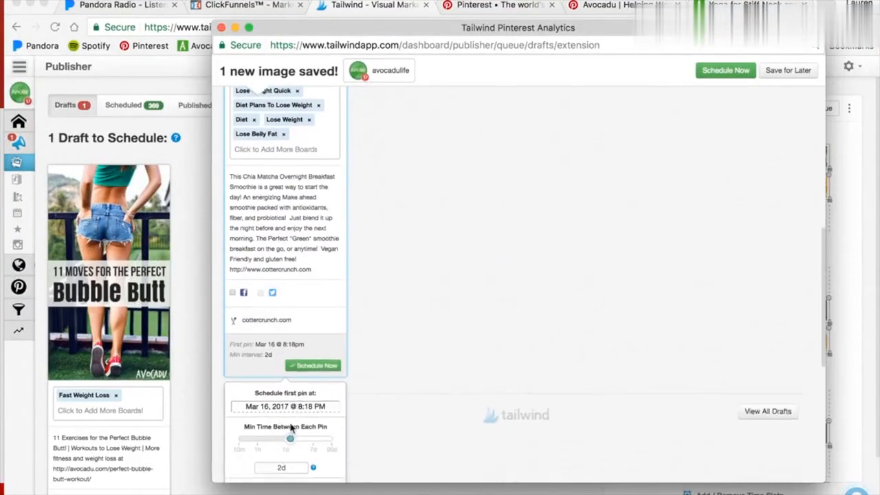
scroll(290, 437, "down", 2)
left_click(284, 421)
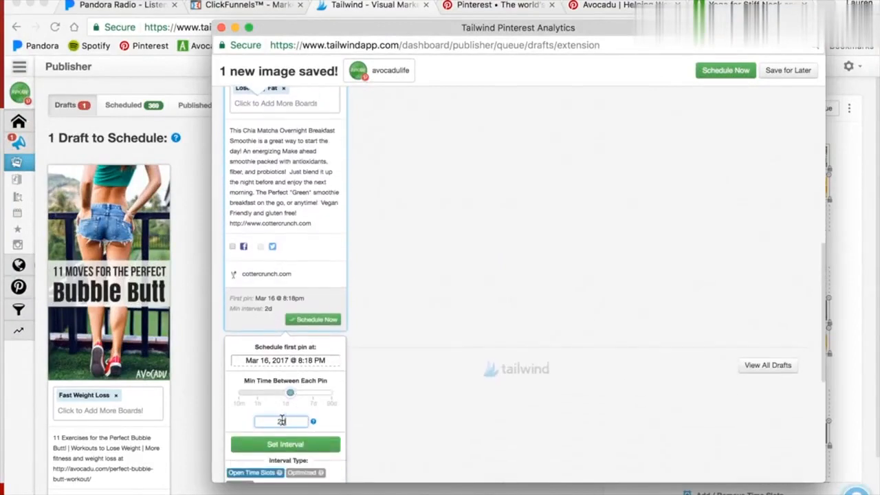
scroll(281, 420, "down", 10)
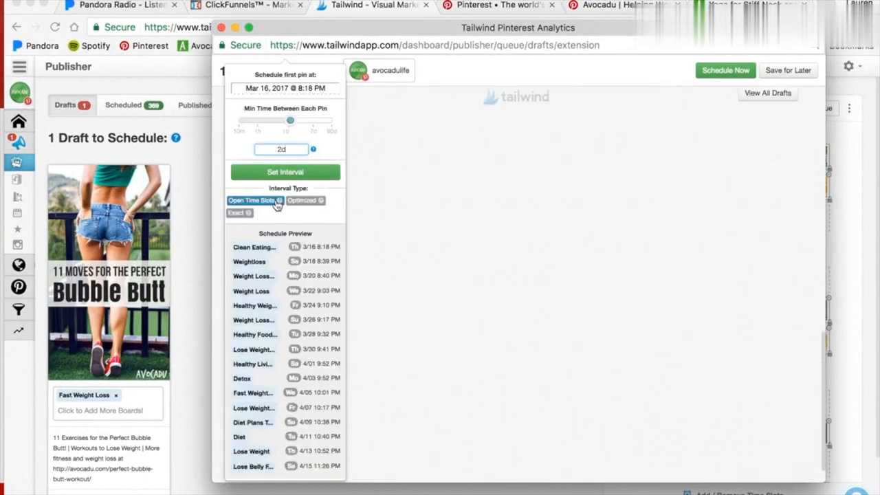
mouse_move(280, 200)
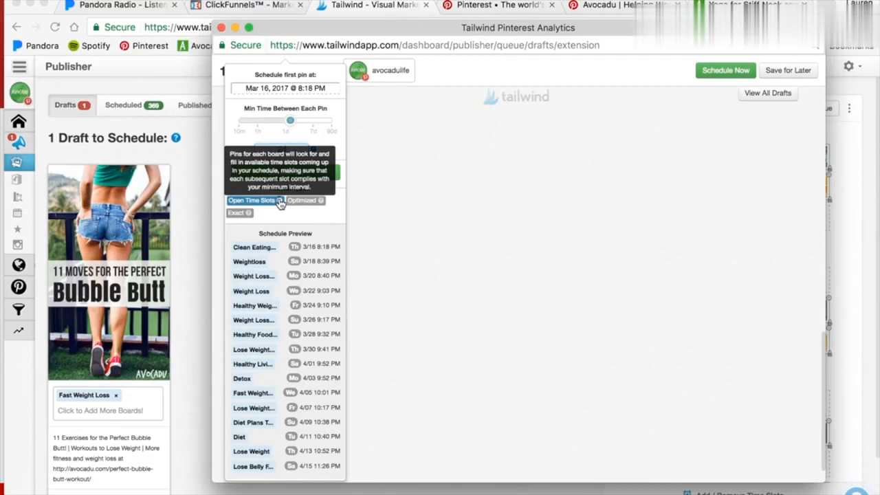
mouse_move(321, 201)
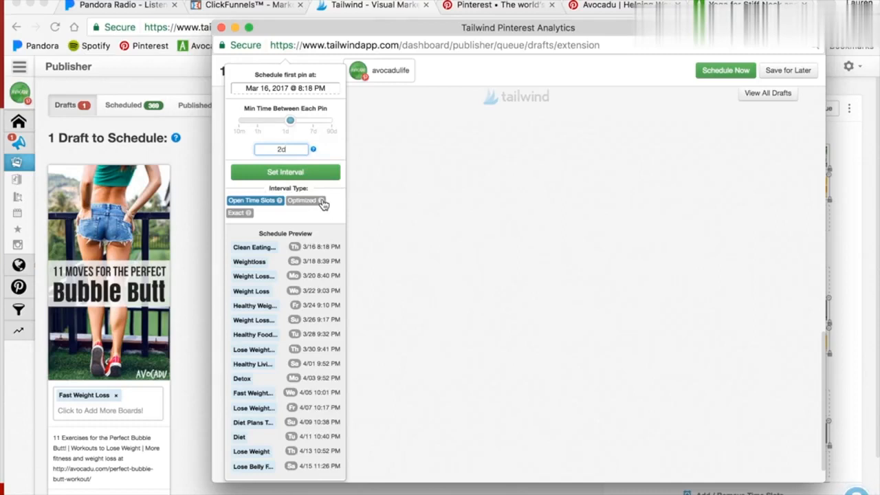
mouse_move(250, 216)
scroll(321, 242, "down", 1)
scroll(318, 245, "up", 3)
Open the add-boards list for the smoothie pin and browse the available boards.
left_click(273, 251)
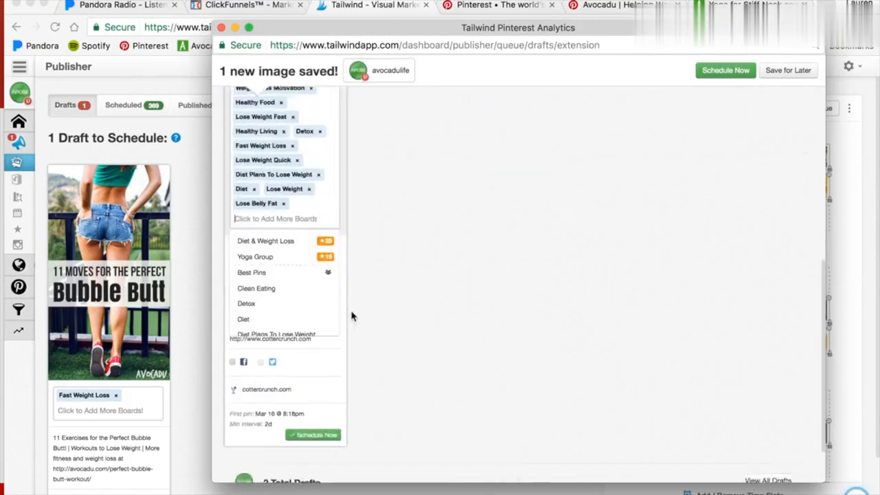
scroll(352, 316, "down", 2)
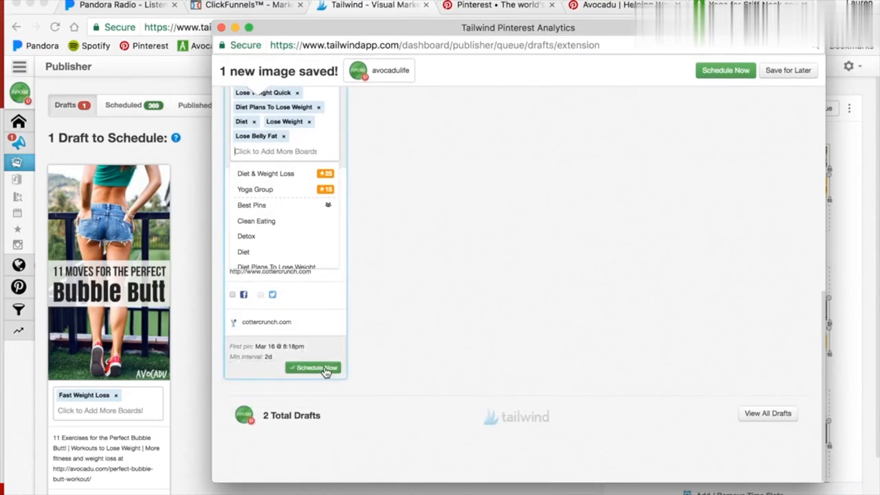
scroll(257, 153, "up", 5)
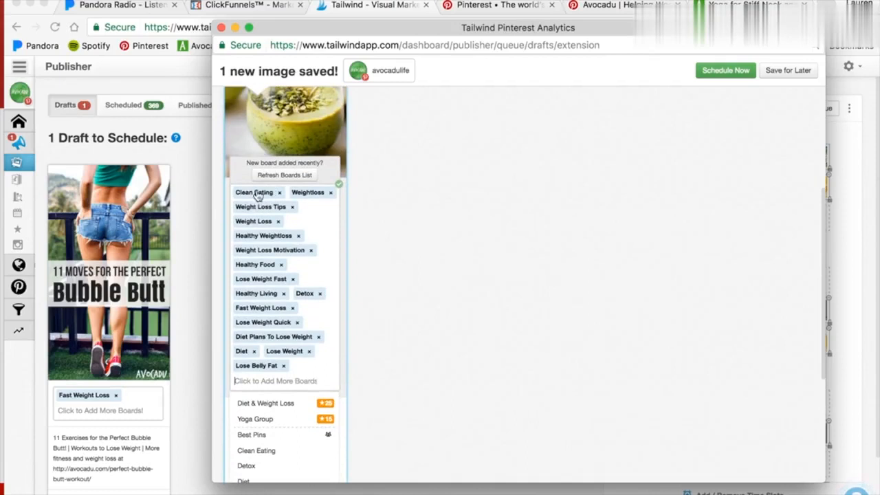
scroll(295, 271, "down", 3)
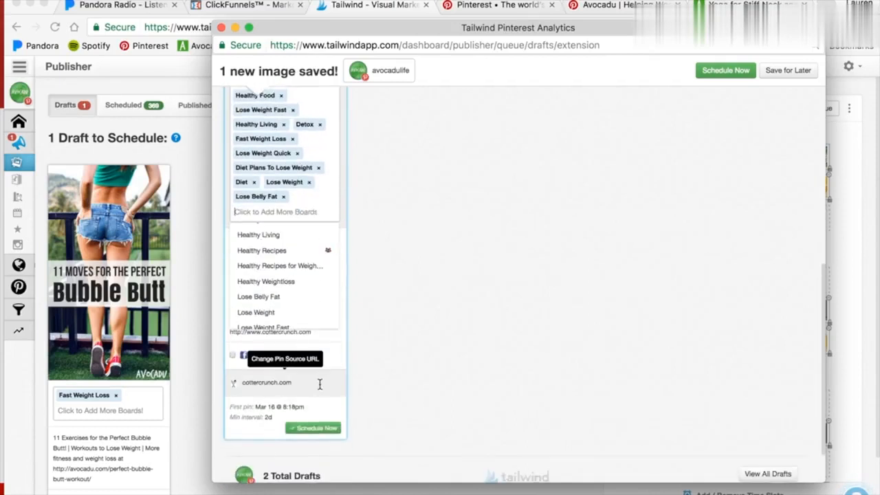
Save the smoothie pin for later and open the Drafts list in the Tailwind publisher.
left_click(790, 70)
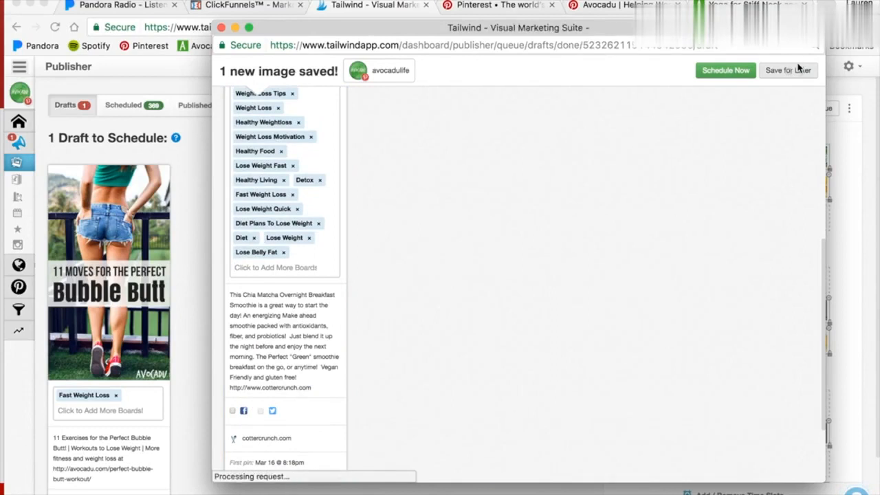
left_click(799, 70)
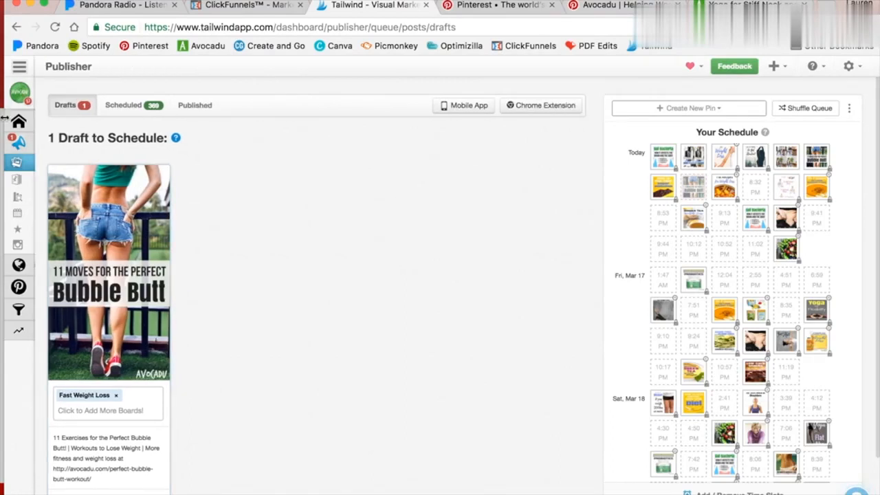
mouse_move(73, 143)
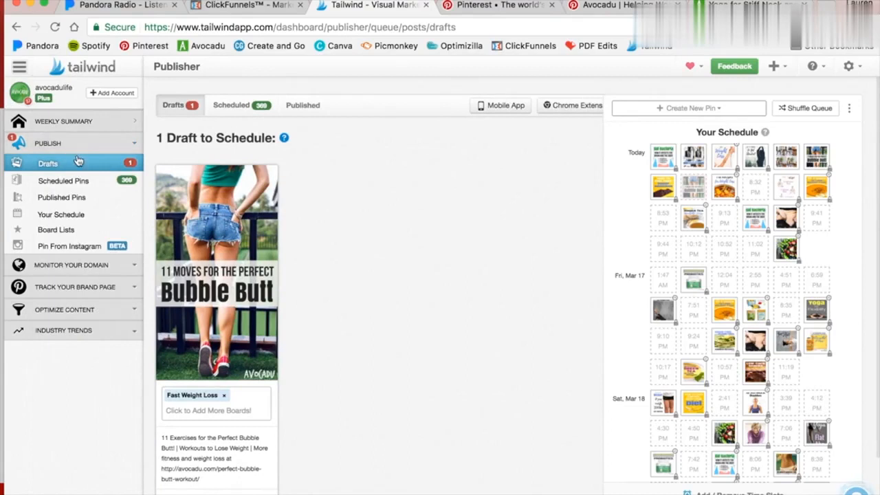
left_click(34, 168)
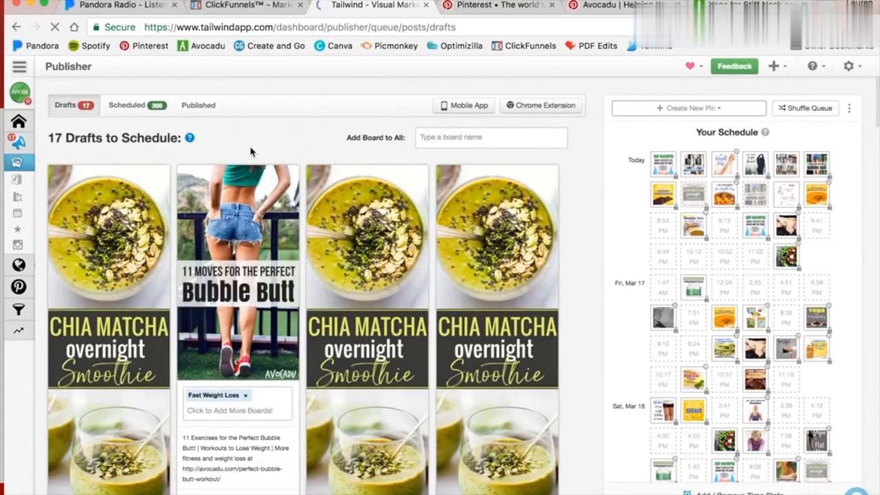
Review the smoothie drafts' assigned boards, scheduled times and custom-time options, including one draft's board list.
scroll(268, 161, "down", 5)
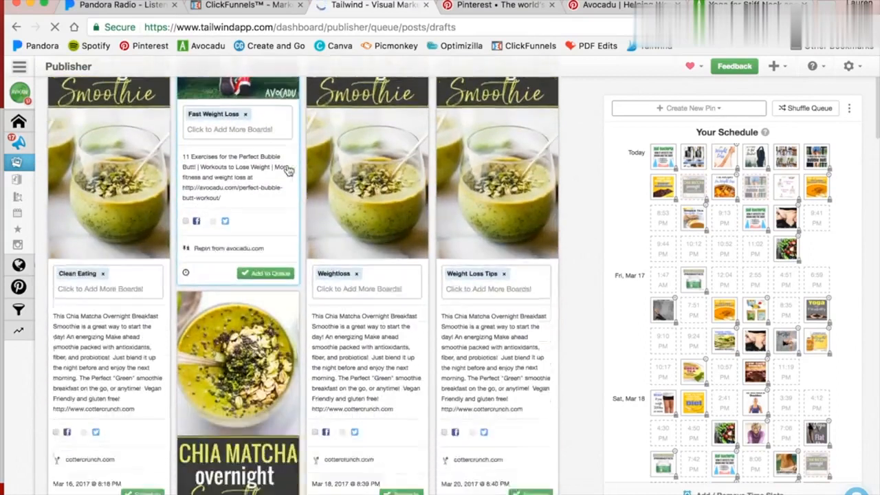
scroll(286, 168, "down", 1)
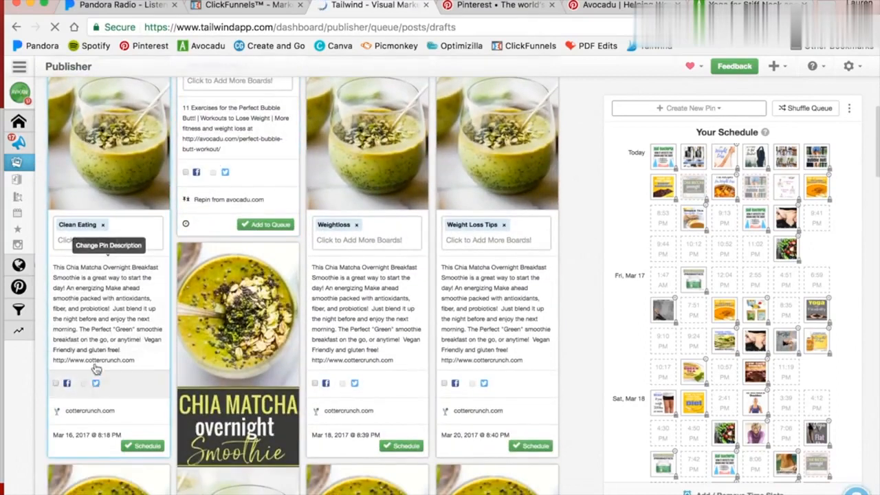
scroll(495, 289, "down", 4)
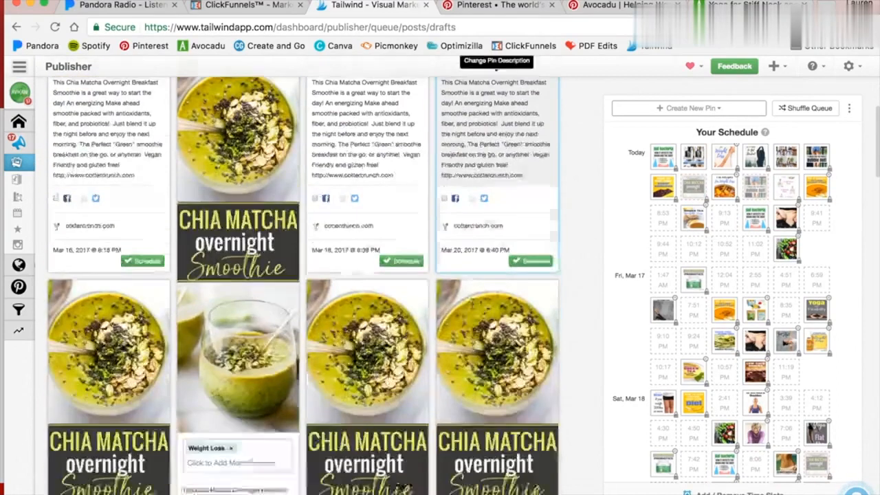
scroll(466, 307, "down", 1)
mouse_move(66, 235)
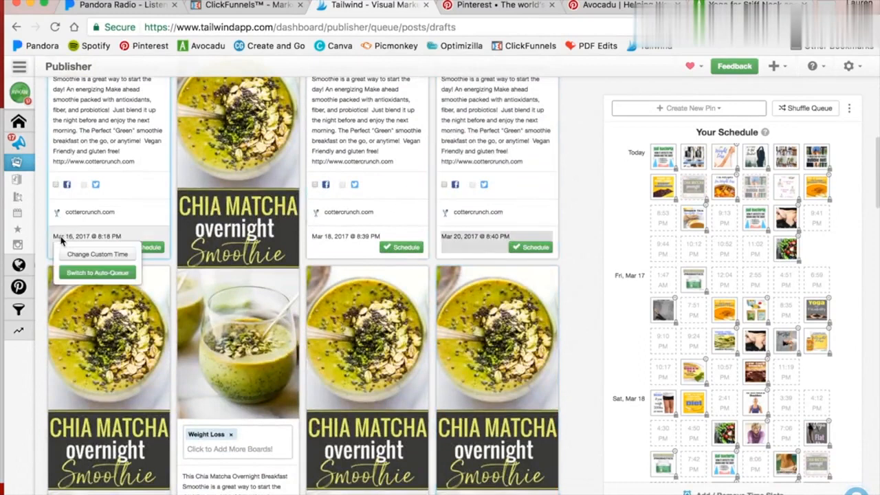
mouse_move(337, 239)
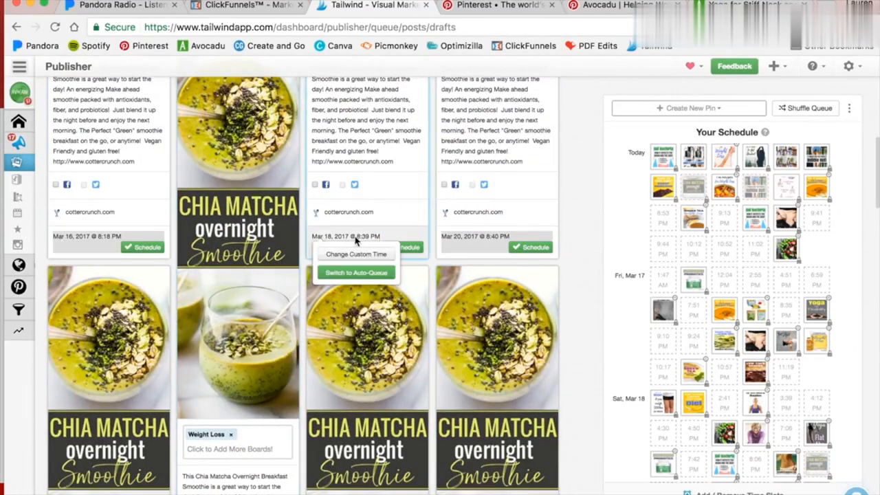
mouse_move(465, 243)
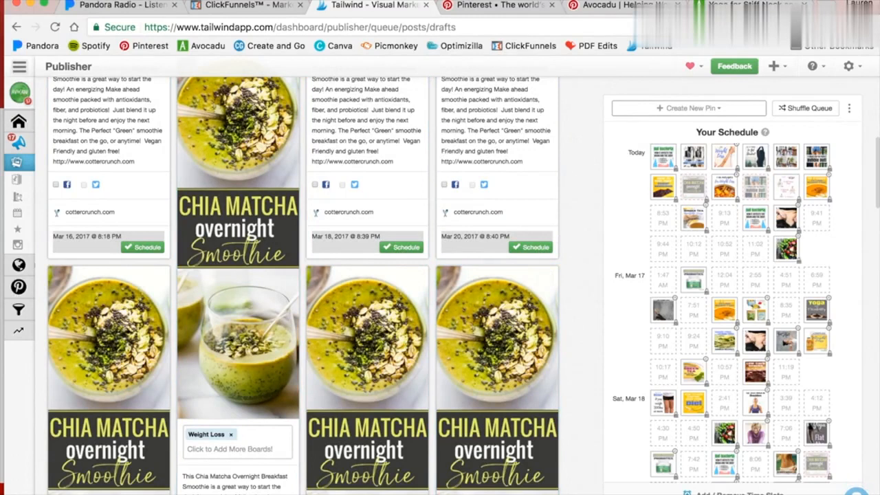
scroll(358, 310, "up", 5)
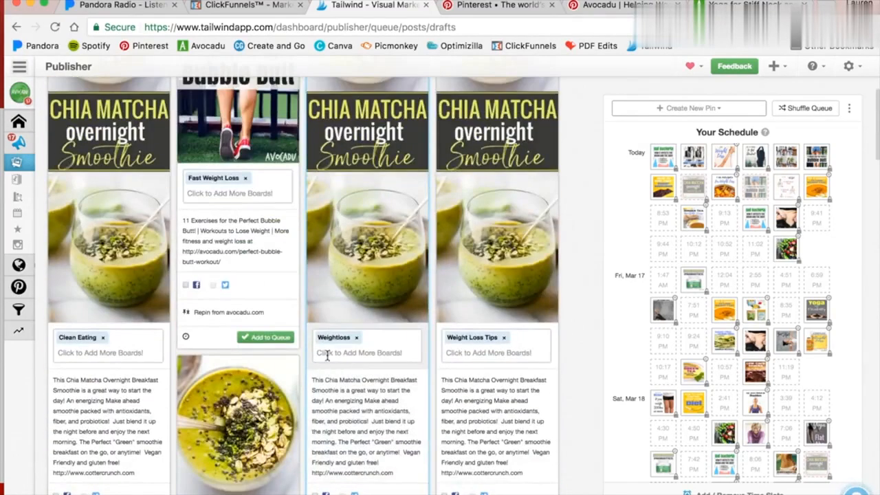
left_click(327, 354)
scroll(364, 418, "down", 3)
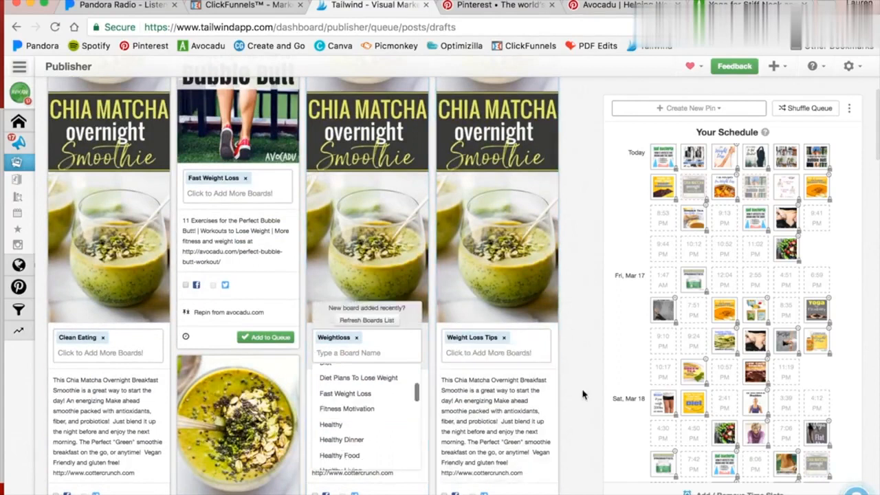
scroll(532, 208, "up", 4)
Open the Weightloss board on the Avocadu Pinterest profile and launch the Tailwind bulk pin scheduler.
key("ctrl+Tab")
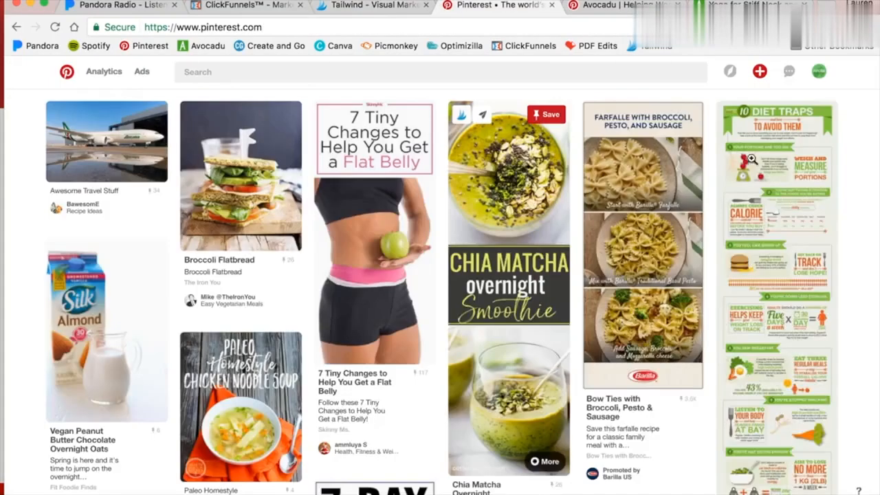
left_click(618, 9)
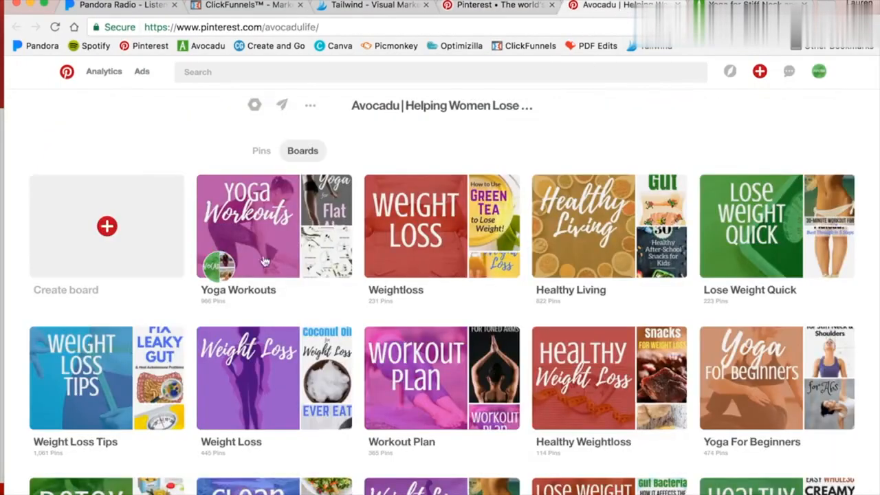
left_click(397, 213)
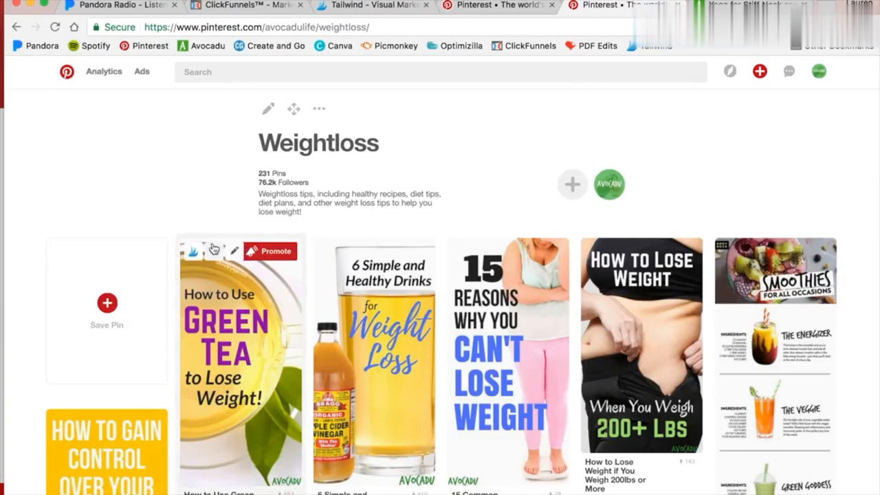
scroll(193, 255, "down", 2)
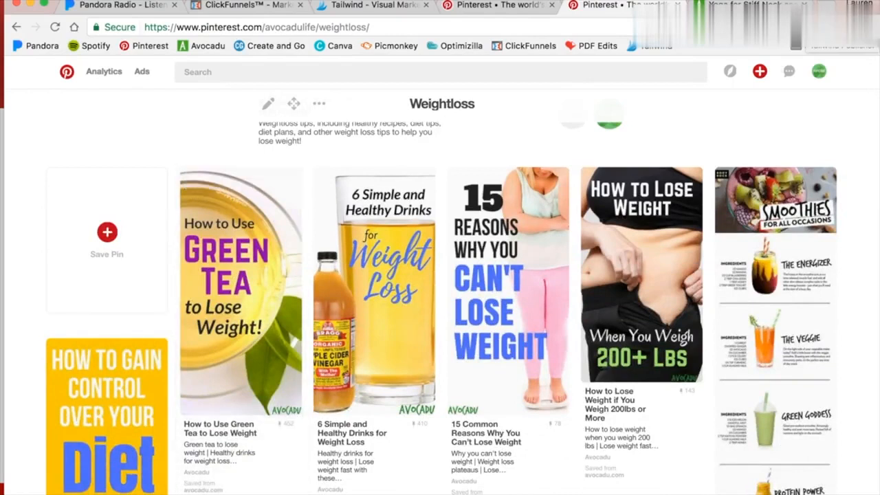
left_click(824, 27)
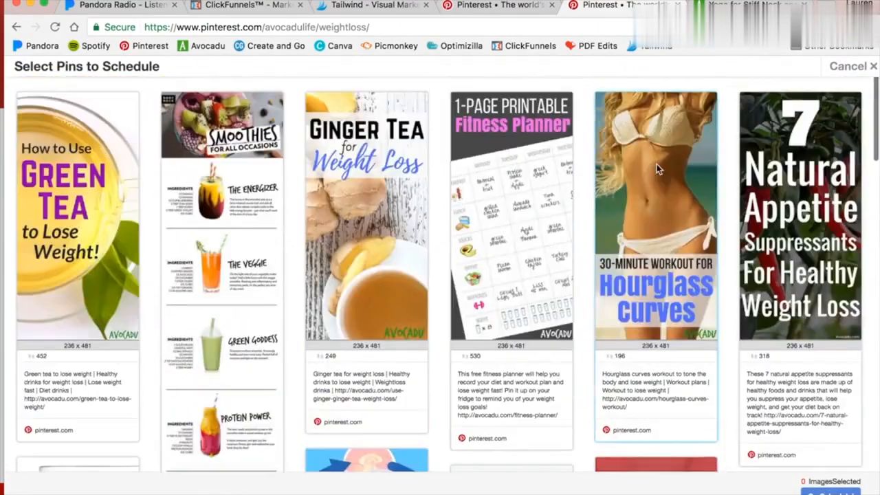
Select the Green Tea, Ginger Tea and Hourglass Curves pins from the Weightloss board for scheduling.
scroll(237, 223, "down", 3)
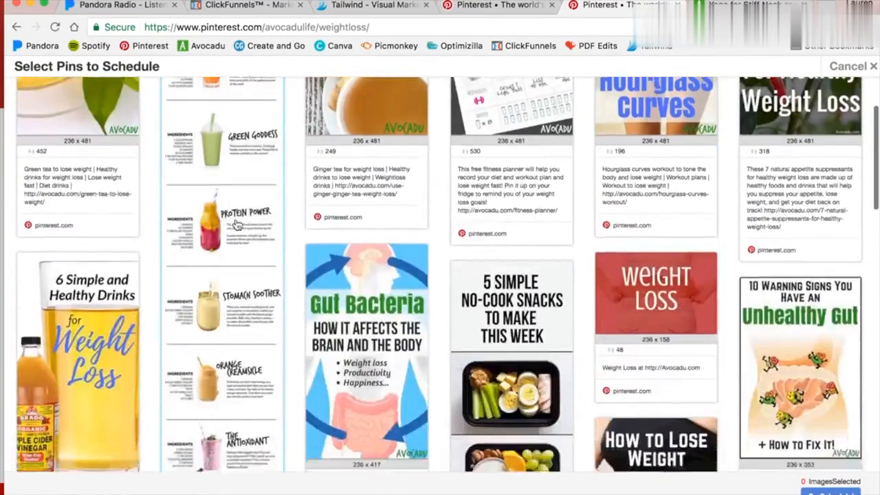
scroll(237, 224, "down", 15)
scroll(237, 224, "up", 14)
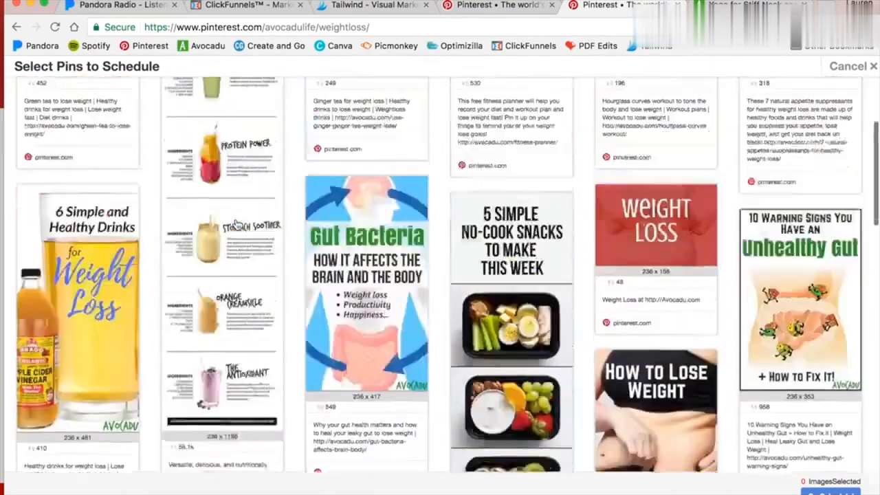
scroll(237, 224, "up", 5)
left_click(102, 149)
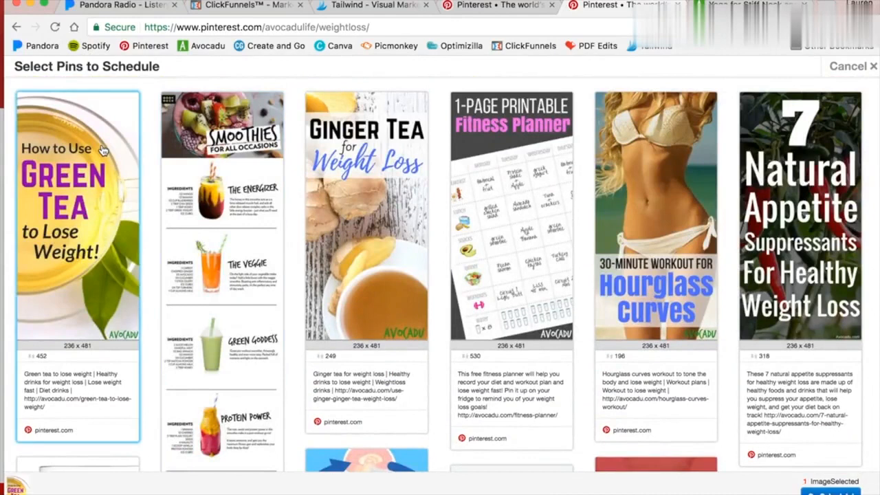
left_click(425, 132)
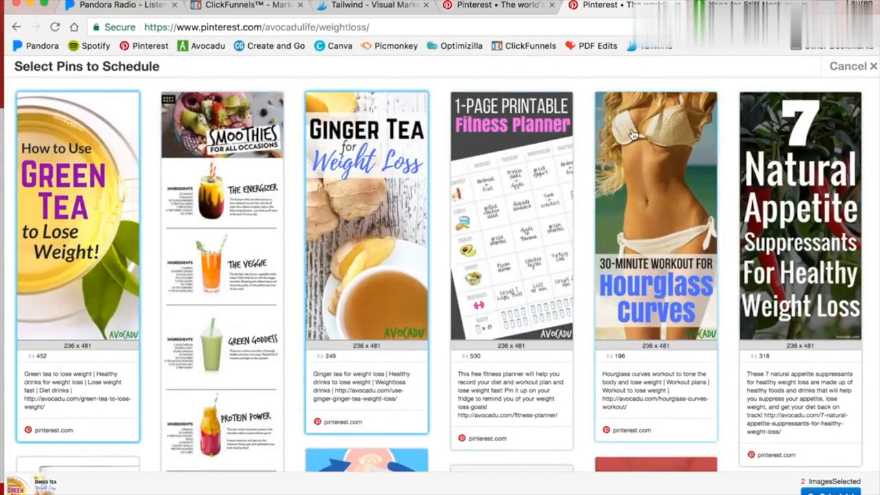
left_click(640, 139)
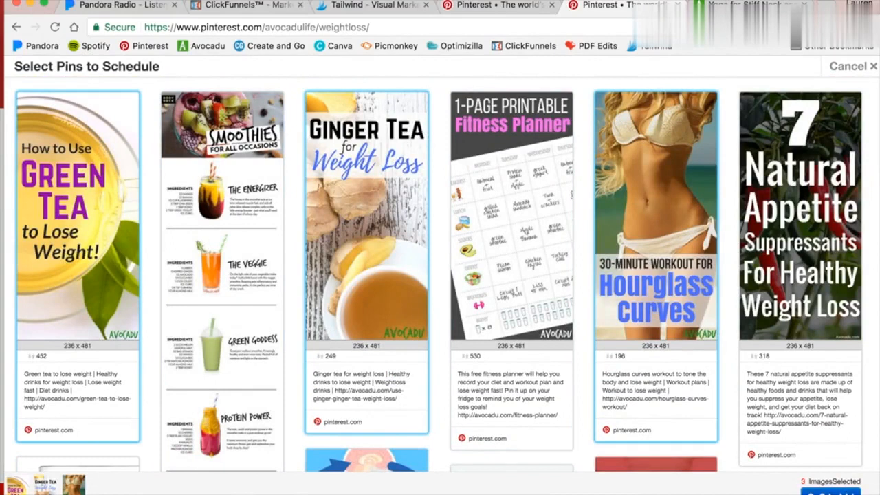
left_click(830, 492)
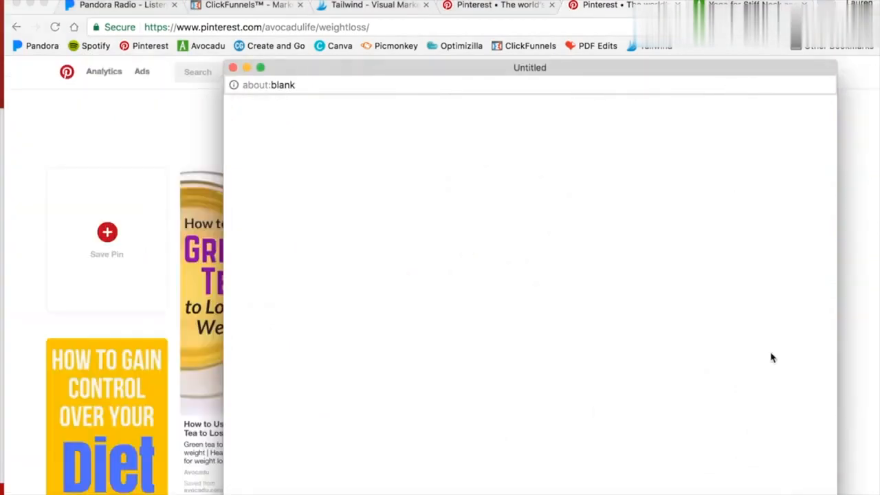
Save the three newly selected pins for later as drafts.
left_click_drag(536, 74, 515, 24)
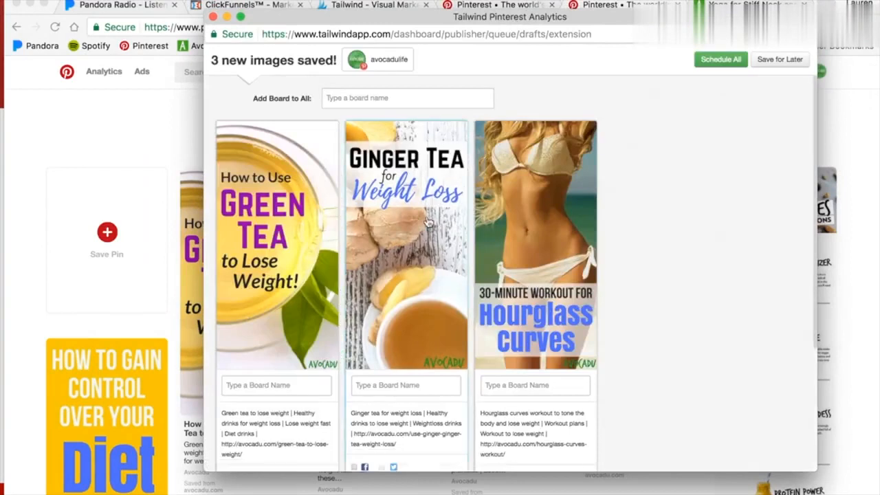
scroll(417, 218, "down", 3)
left_click(270, 223)
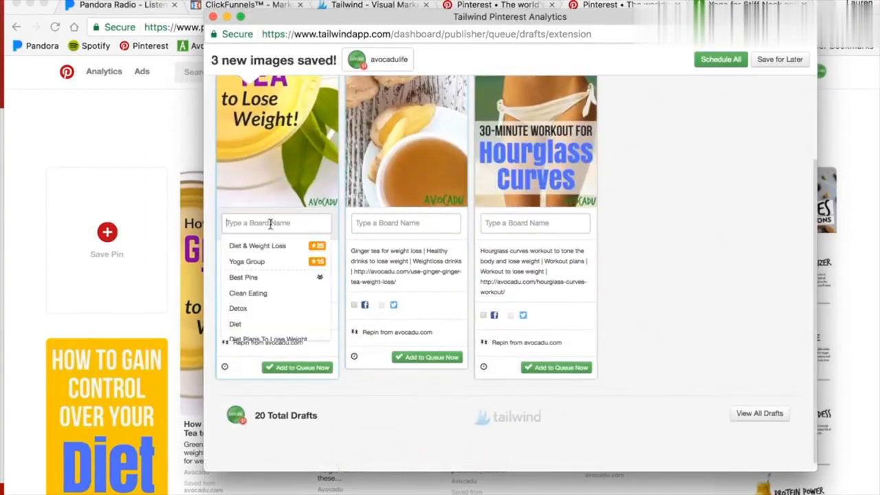
left_click(349, 397)
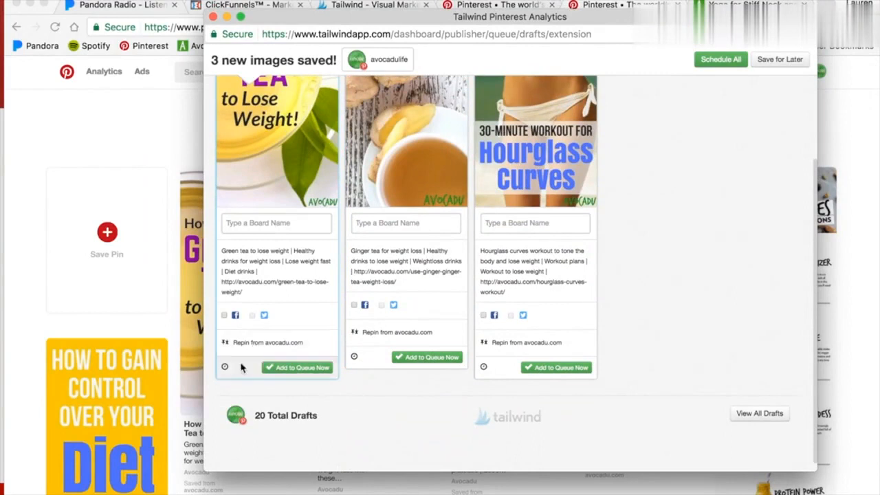
scroll(281, 280, "up", 3)
scroll(413, 277, "up", 3)
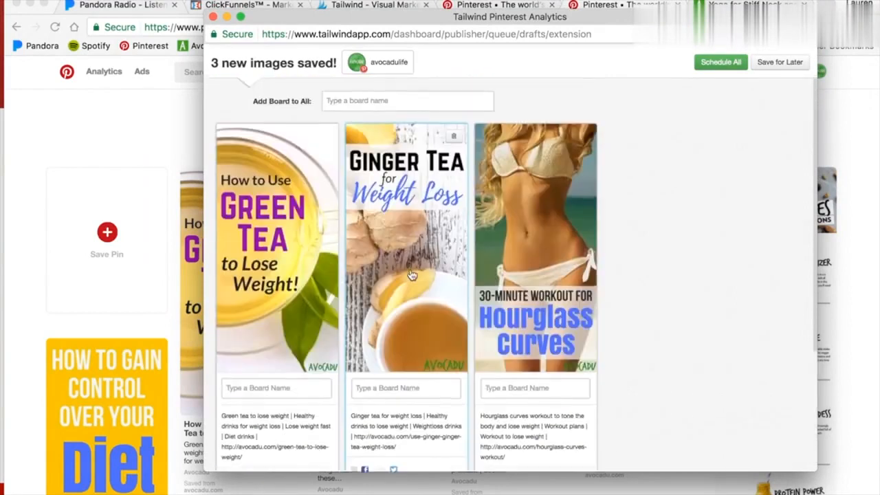
scroll(414, 275, "down", 3)
scroll(611, 117, "up", 3)
left_click(776, 61)
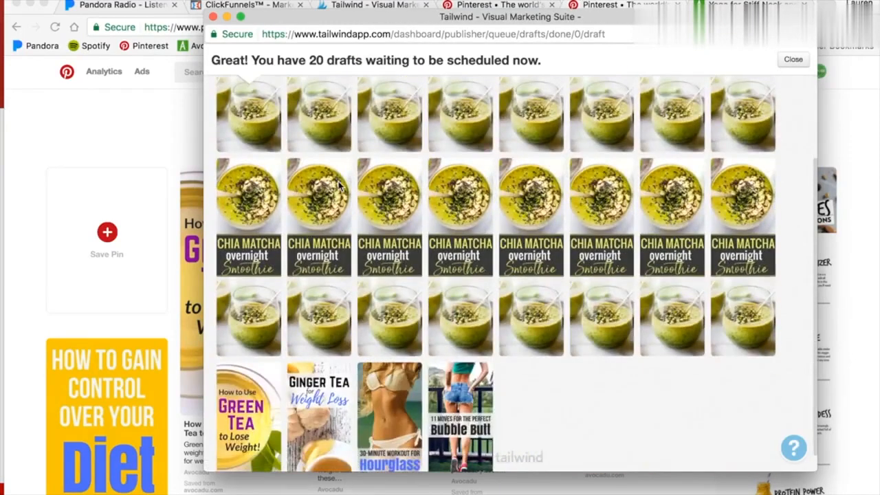
Add the Diet & Weight Loss board list to the Green Tea, Ginger Tea and Hourglass Curves drafts.
scroll(351, 182, "down", 5)
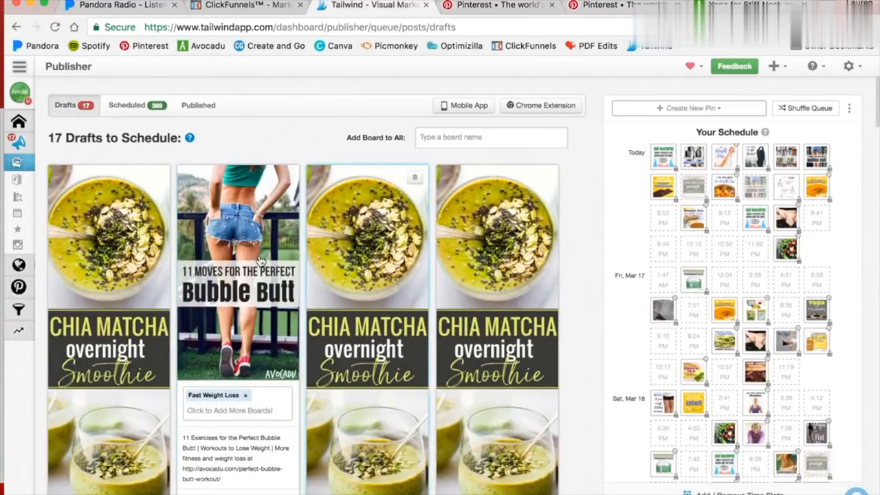
scroll(259, 265, "down", 2)
left_click(227, 284)
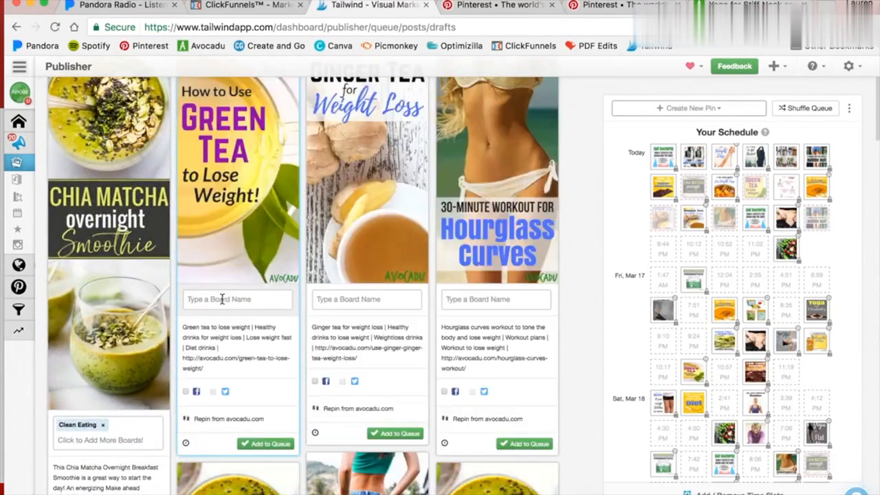
left_click(222, 299)
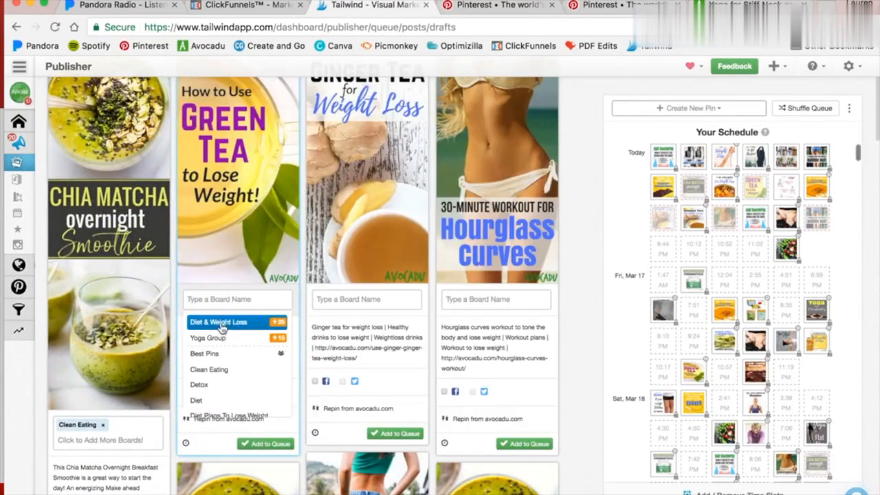
left_click(231, 328)
left_click(344, 300)
left_click(348, 326)
left_click(450, 303)
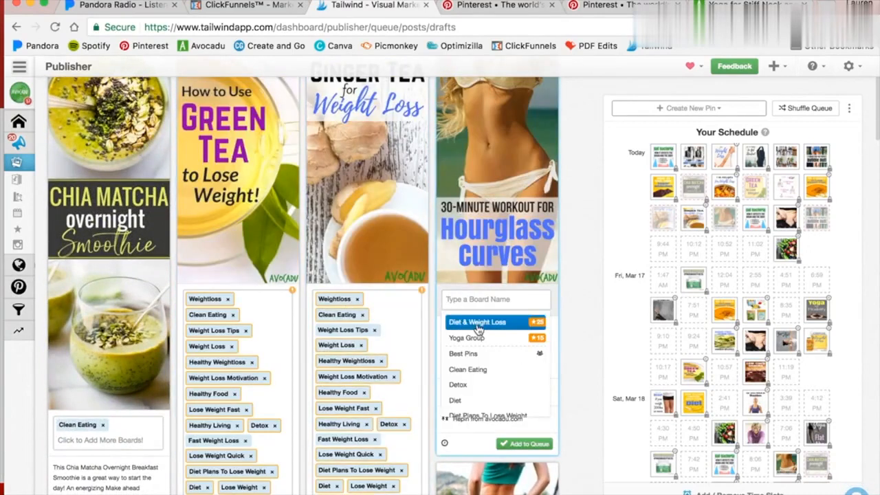
left_click(476, 323)
Review the boards assigned to the three new drafts.
scroll(477, 282, "down", 3)
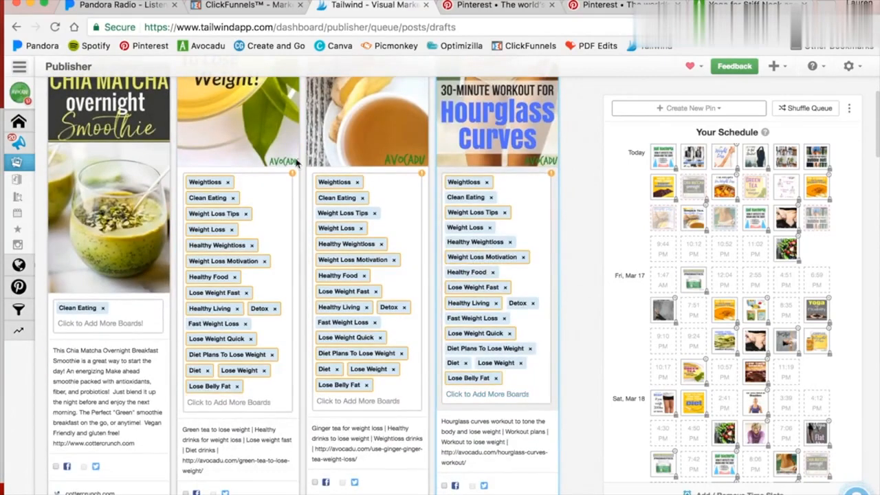
scroll(197, 229, "up", 1)
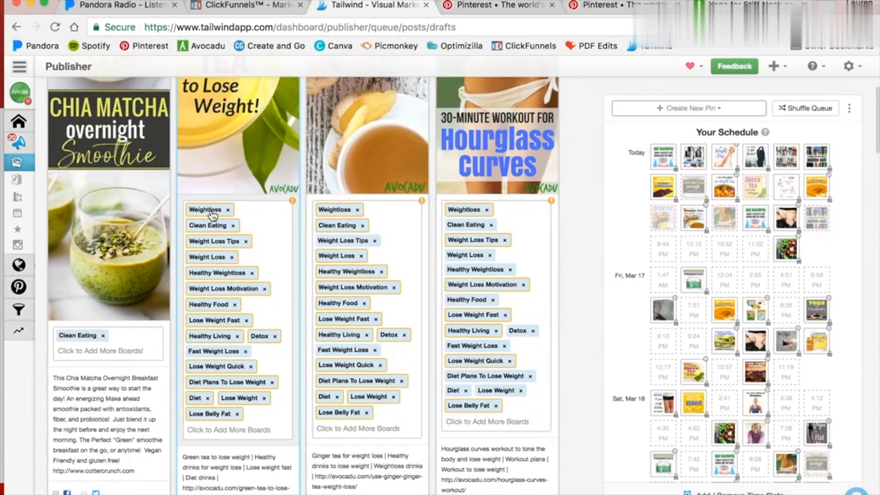
scroll(211, 214, "up", 5)
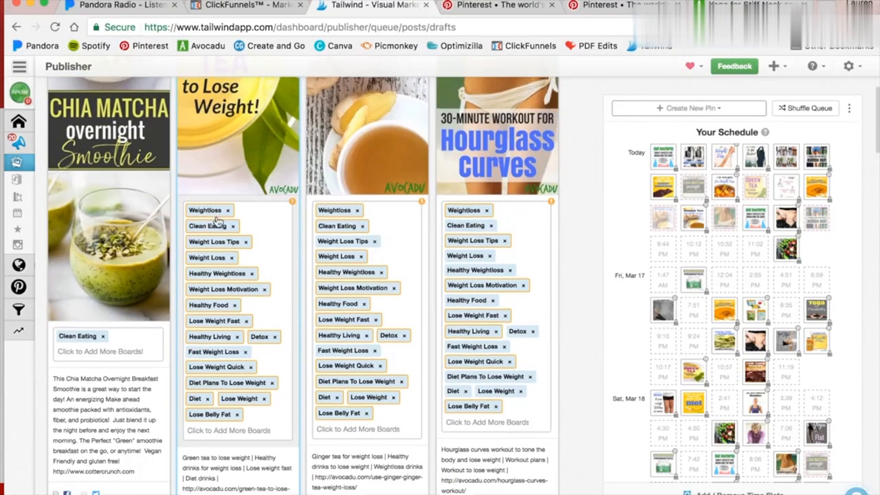
scroll(215, 227, "down", 3)
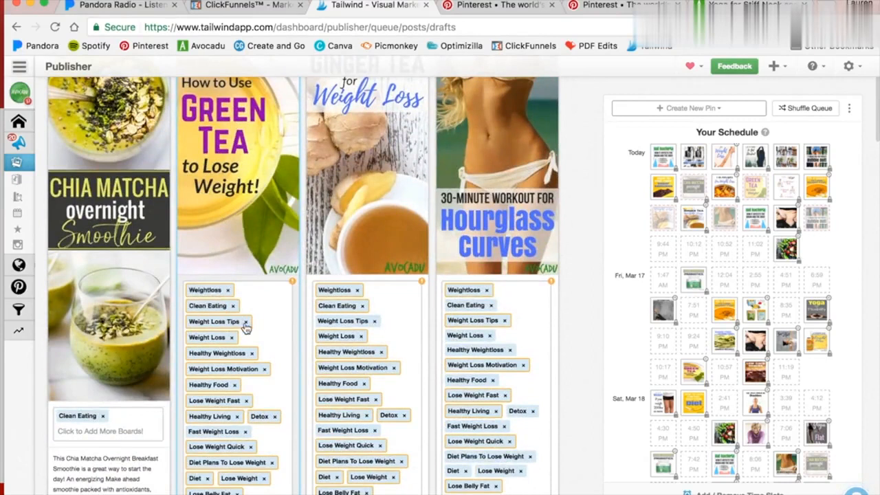
scroll(262, 337, "up", 3)
scroll(295, 357, "down", 2)
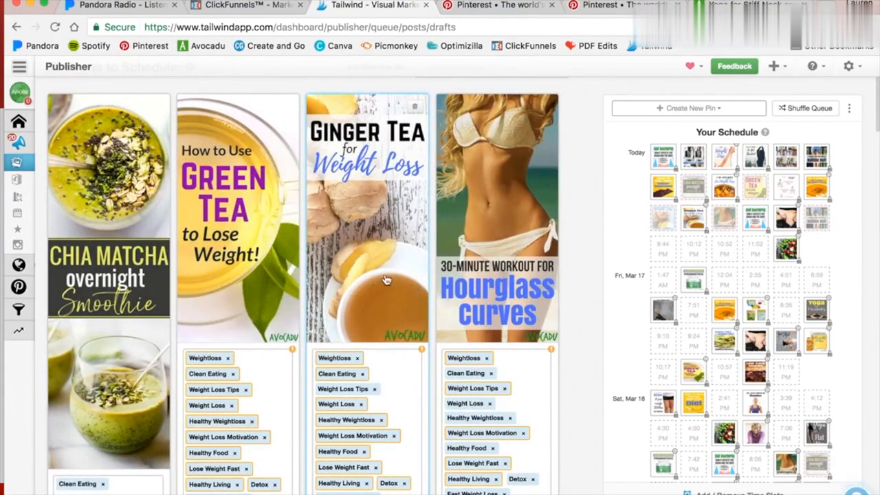
scroll(354, 213, "down", 3)
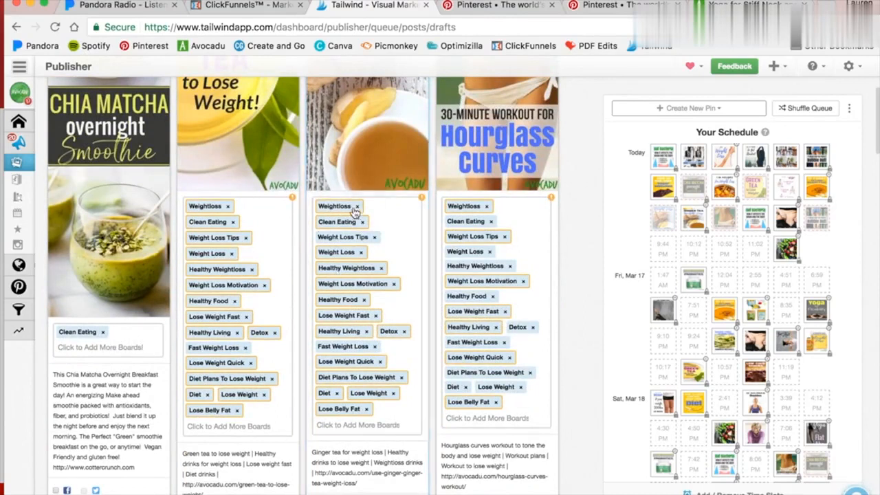
scroll(330, 203, "up", 1)
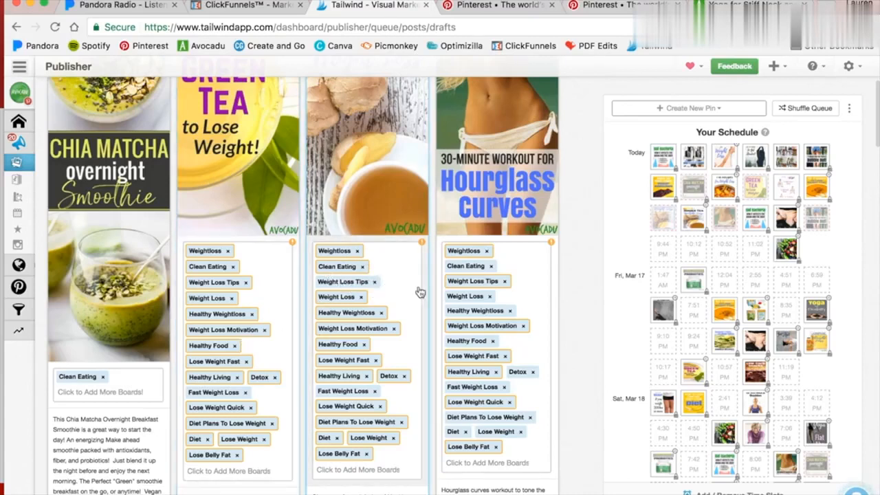
scroll(466, 241, "up", 4)
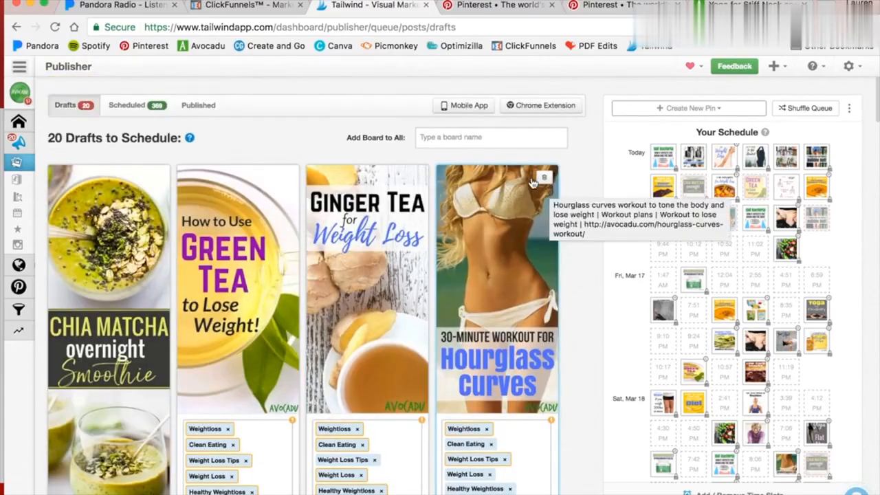
scroll(527, 217, "down", 5)
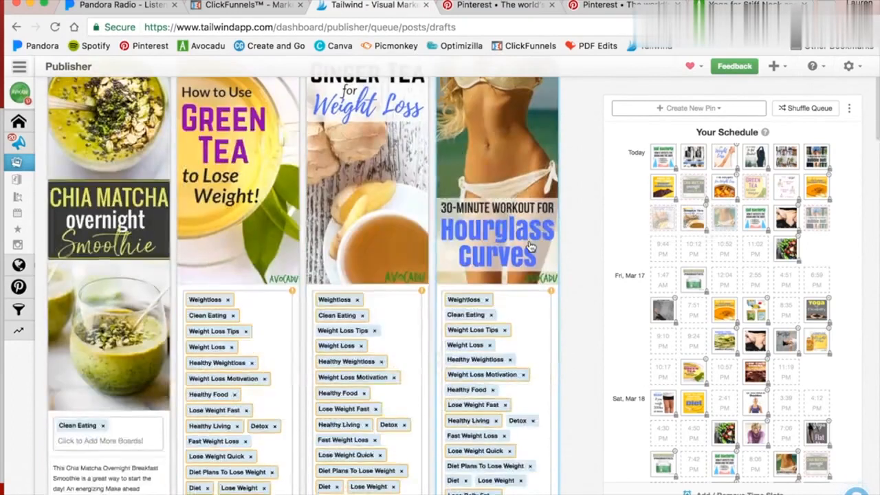
scroll(234, 371, "up", 3)
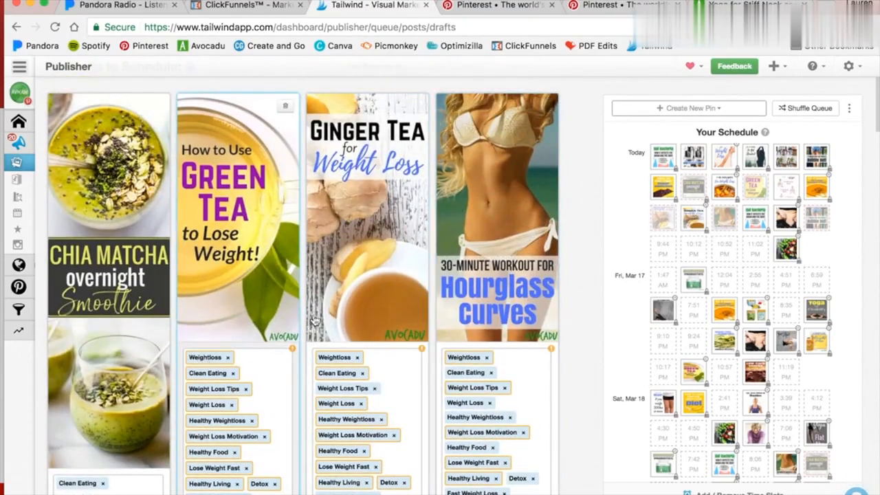
scroll(310, 313, "down", 3)
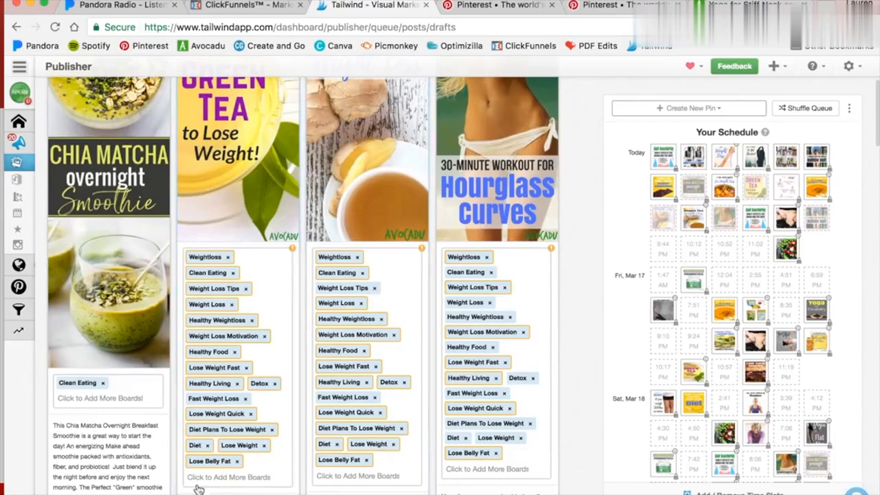
scroll(289, 309, "up", 4)
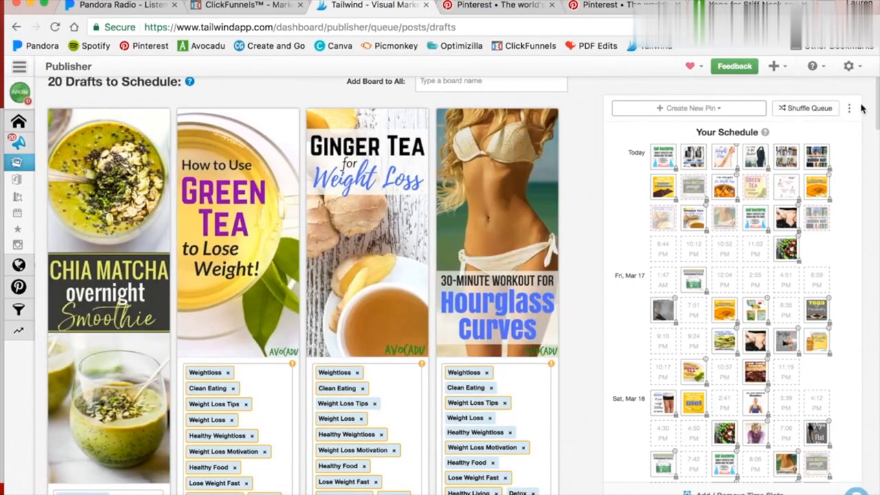
Open the Shuffle Queue confirmation and cancel it.
left_click(810, 110)
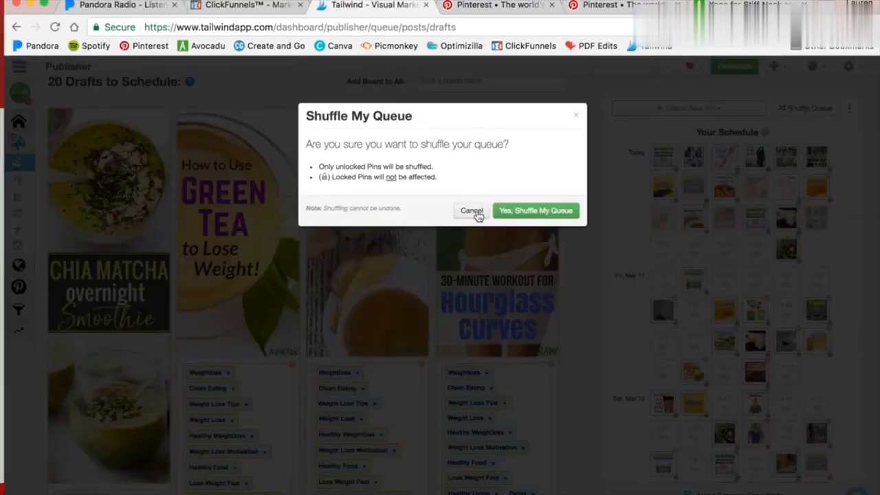
left_click(473, 212)
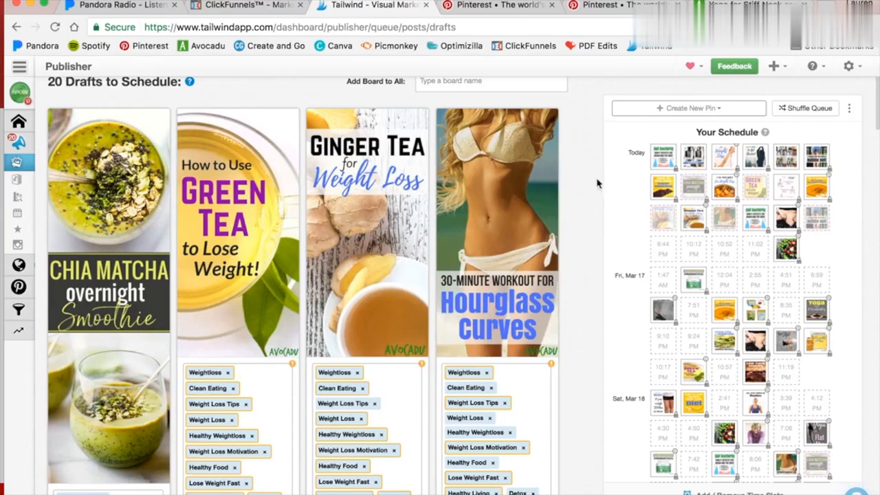
Inspect the details of individual scheduled pins in Your Schedule.
mouse_move(665, 165)
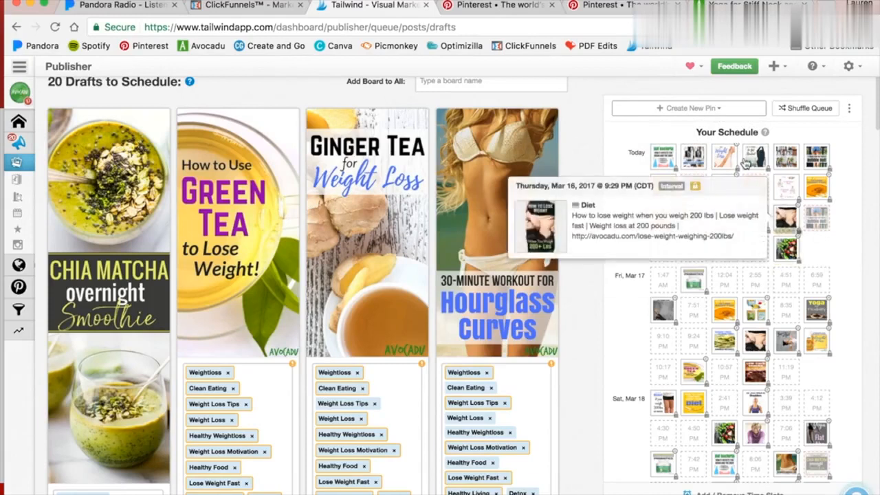
mouse_move(739, 172)
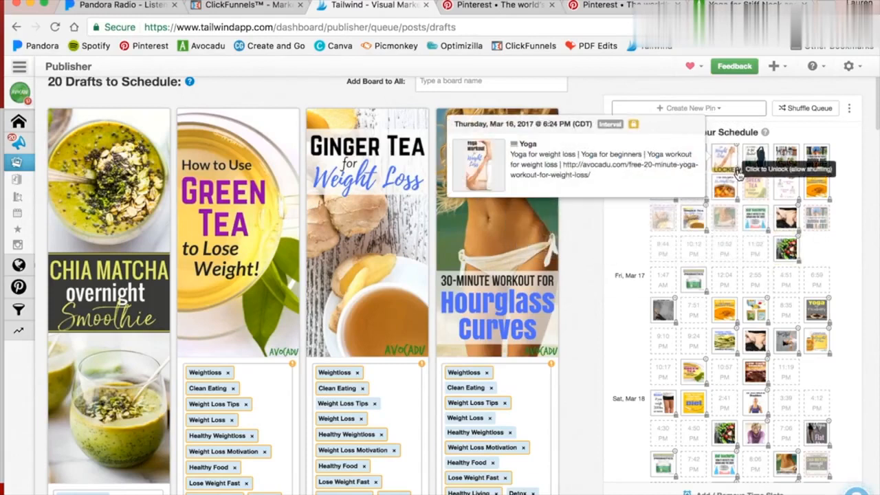